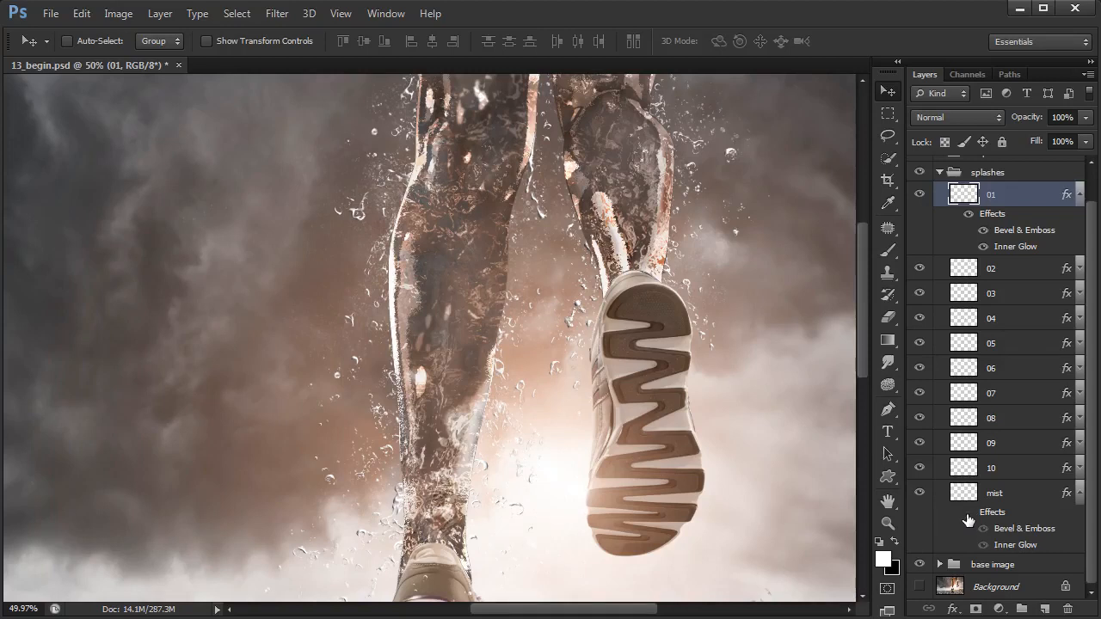
# Step: Hide the mist layer's effects and collapse the effects lists of the mist and 01 layers
pyautogui.click(968, 513)
pyautogui.click(1080, 497)
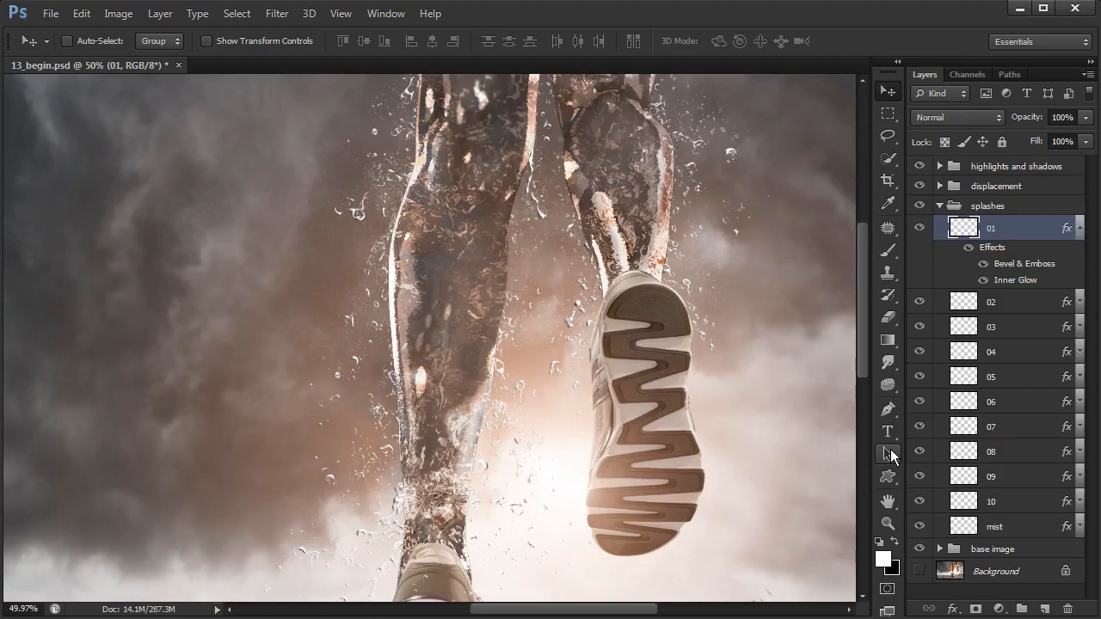
pyautogui.click(1079, 229)
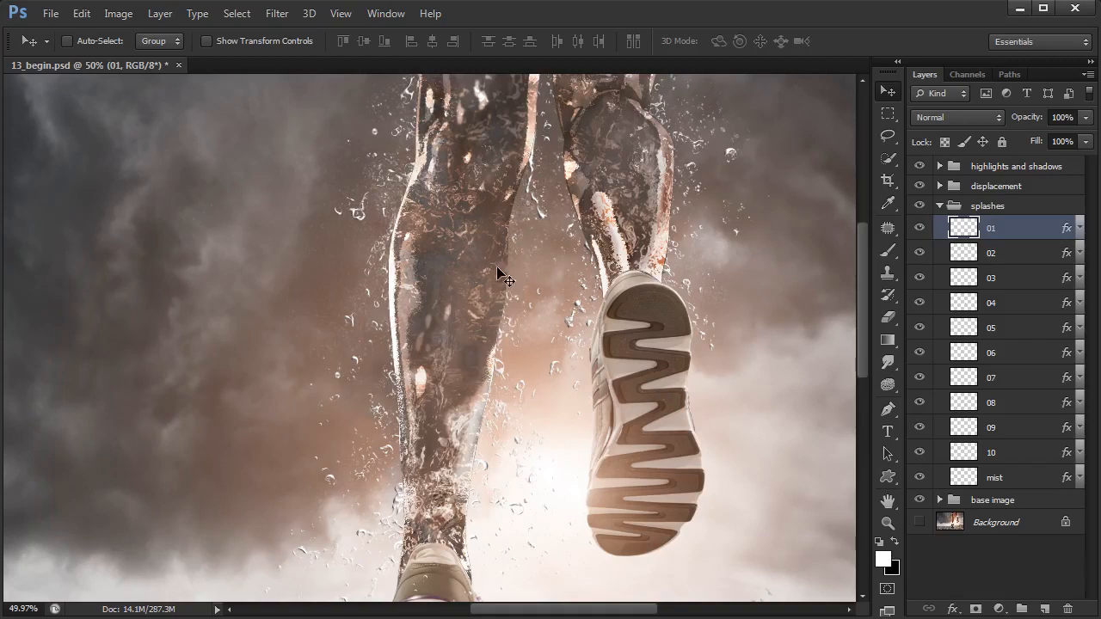
# Step: Create a new layer above the highlights and shadows group and name it paintover
pyautogui.click(1007, 169)
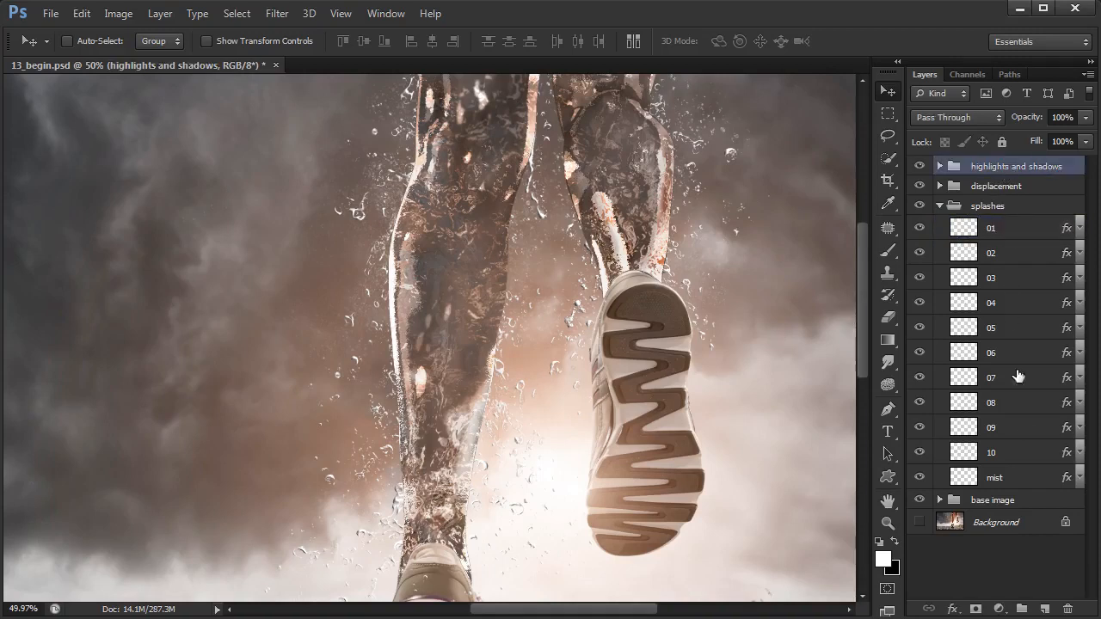
pyautogui.click(1045, 609)
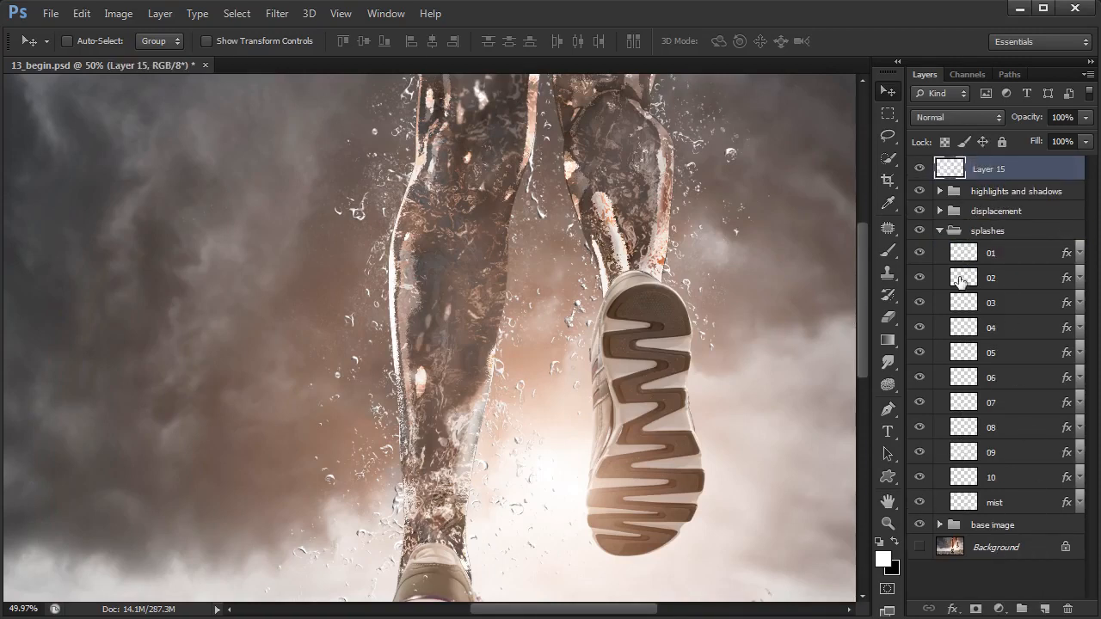
pyautogui.doubleClick(985, 167)
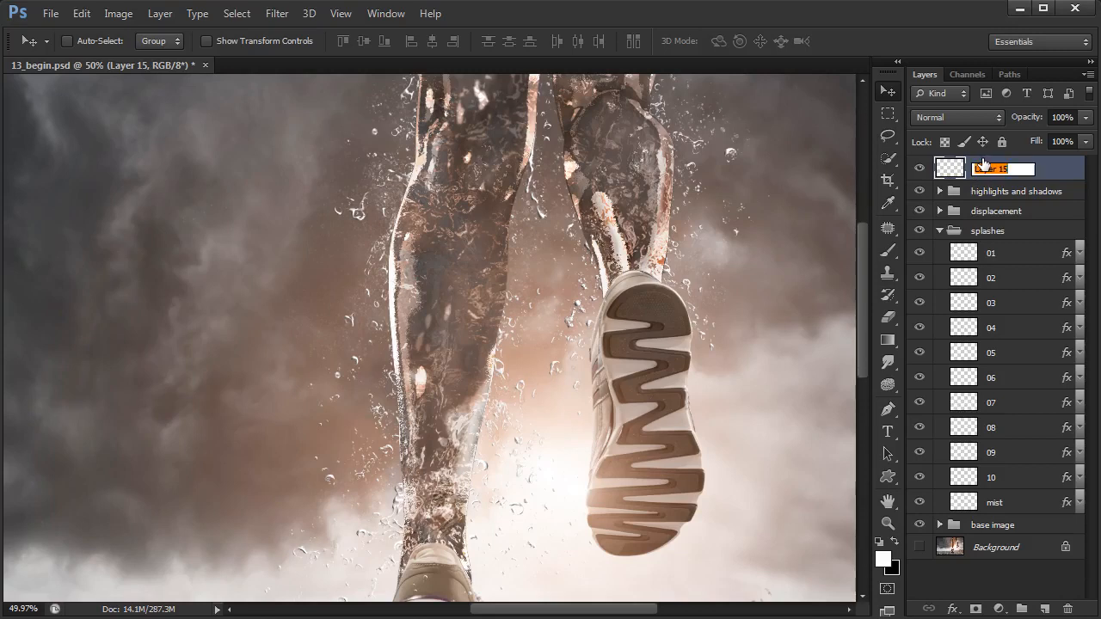
pyautogui.write('paintover')
pyautogui.press('Return')
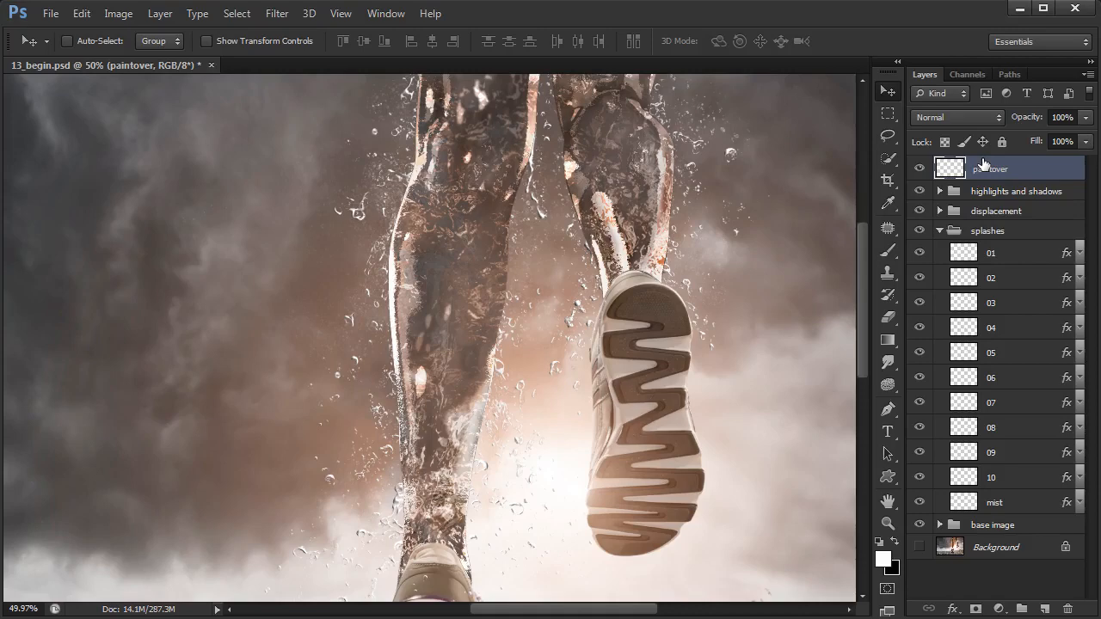
# Step: Set up the Brush tool with the hard round pressure-size preset, pen pressure for opacity and a 5 px size
pyautogui.press('b')
pyautogui.rightClick(499, 216)
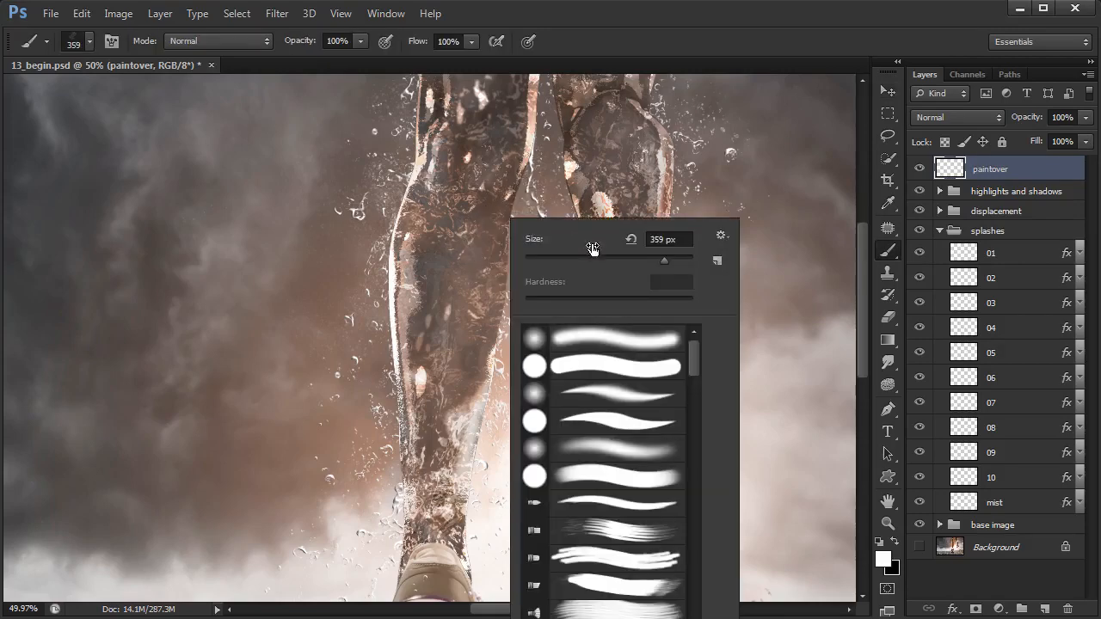
pyautogui.click(599, 423)
pyautogui.click(646, 42)
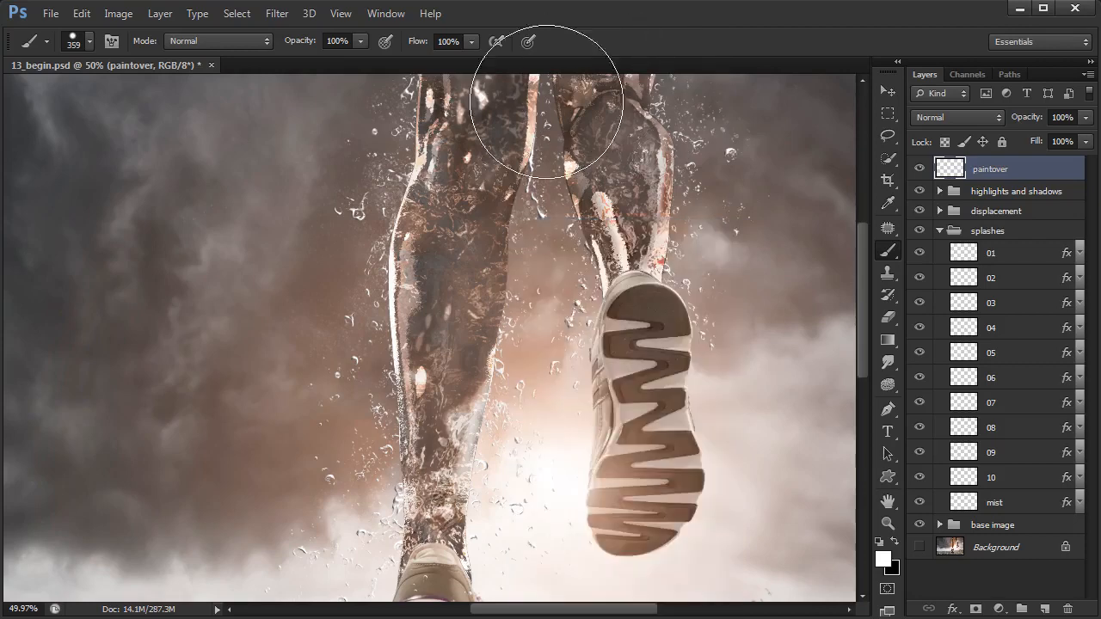
pyautogui.click(385, 45)
pyautogui.moveTo(603, 283); pyautogui.dragTo(523, 281)
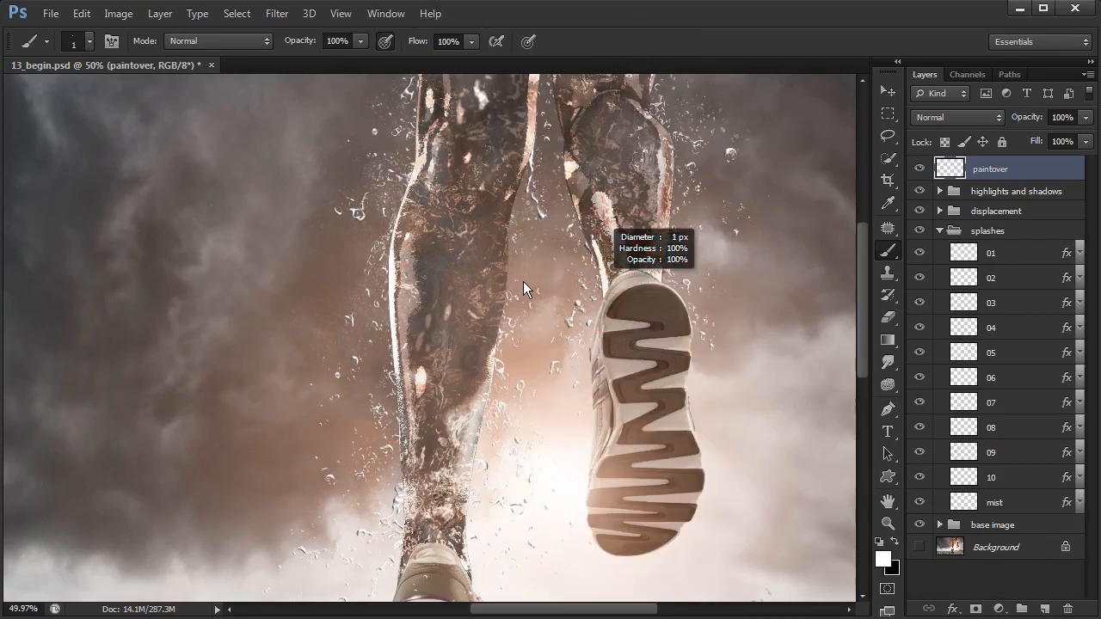
# Step: Paint fine strokes along the upper outer edge of the left leg using a colour sampled from the image
pyautogui.moveTo(441, 126); pyautogui.dragTo(483, 144)
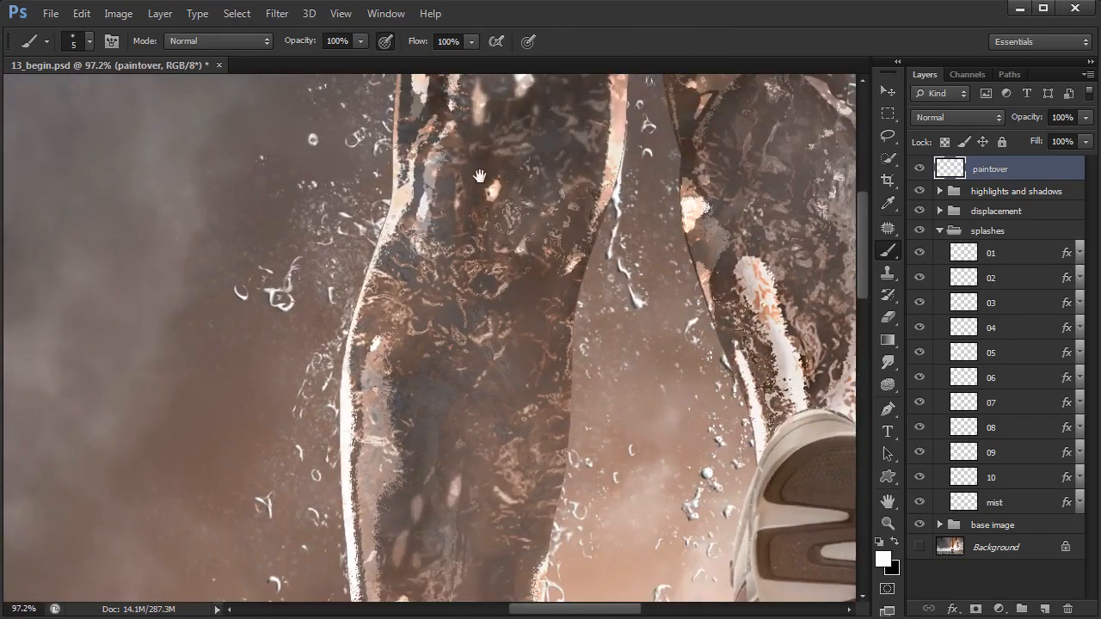
pyautogui.moveTo(498, 221); pyautogui.dragTo(505, 293)
pyautogui.moveTo(443, 181); pyautogui.dragTo(469, 228)
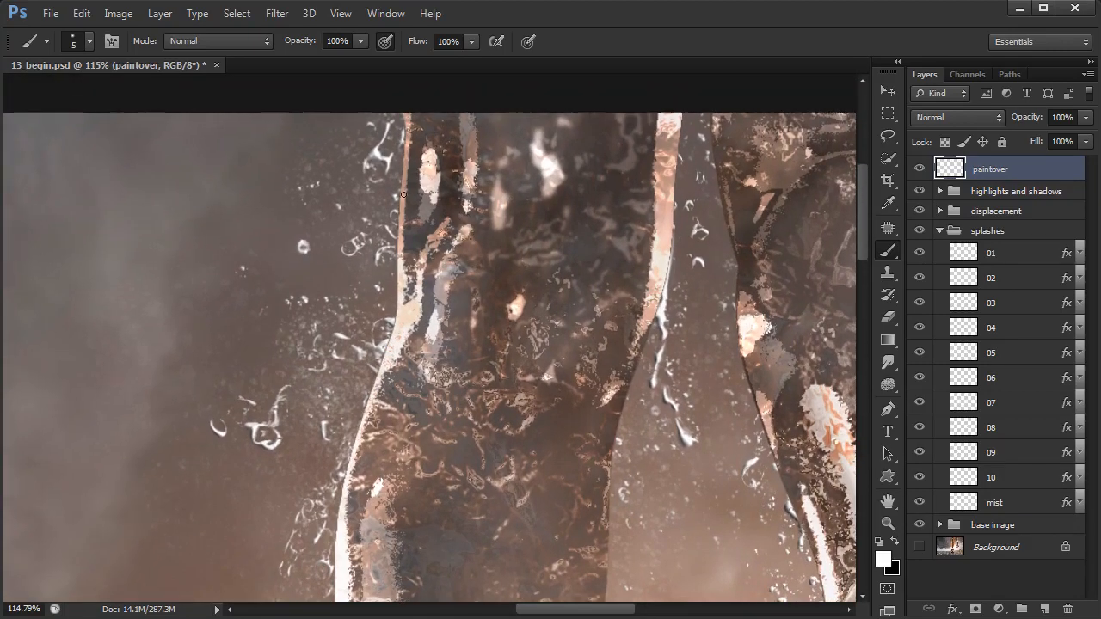
pyautogui.scroll(1, 406, 124)
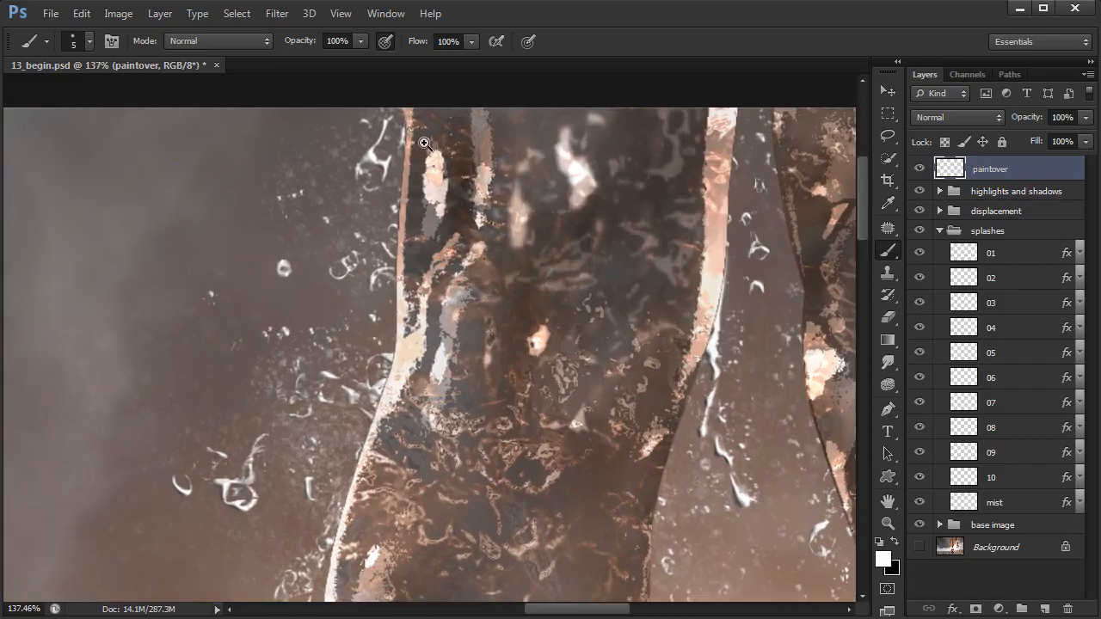
pyautogui.keyDown('alt'); pyautogui.click(386, 124); pyautogui.keyUp('alt')
pyautogui.moveTo(400, 135); pyautogui.dragTo(399, 144)
pyautogui.moveTo(407, 135); pyautogui.dragTo(402, 180)
# Step: Set the Eraser to a hard round pressure-size tip of 21 px and clean up the strokes on the left leg's upper edge
pyautogui.press('e')
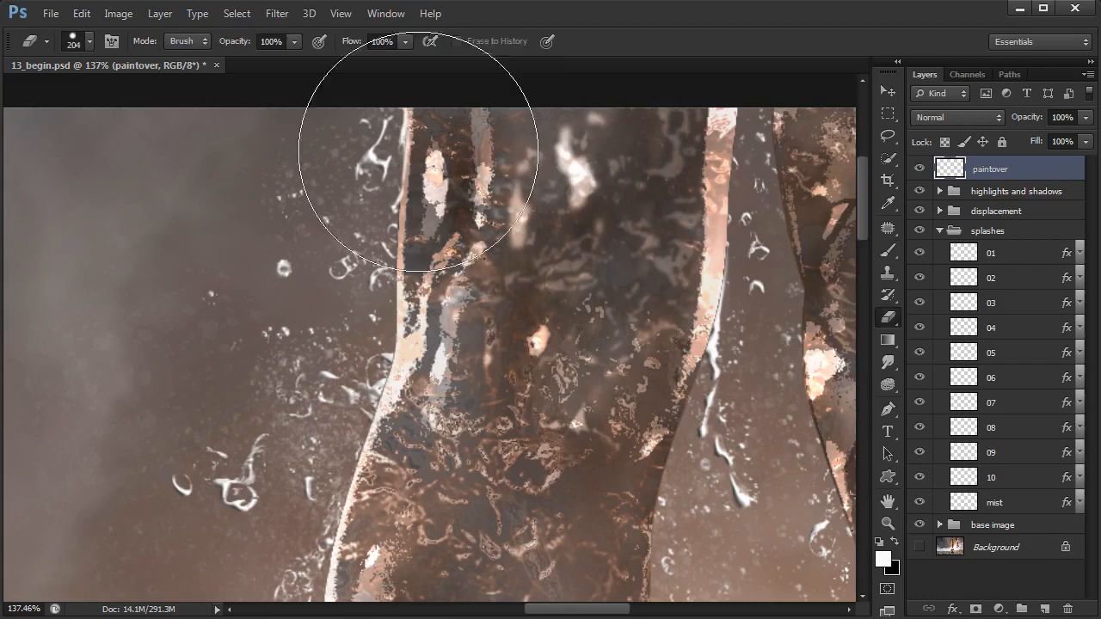
pyautogui.rightClick(425, 198)
pyautogui.click(526, 370)
pyautogui.click(545, 402)
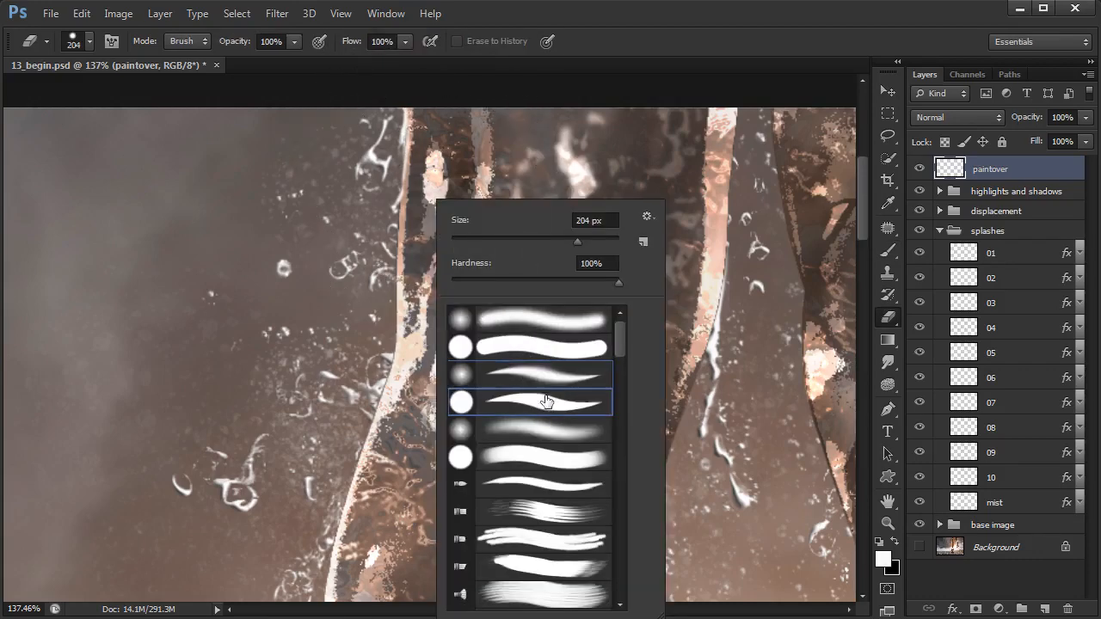
pyautogui.click(467, 236)
pyautogui.click(425, 136)
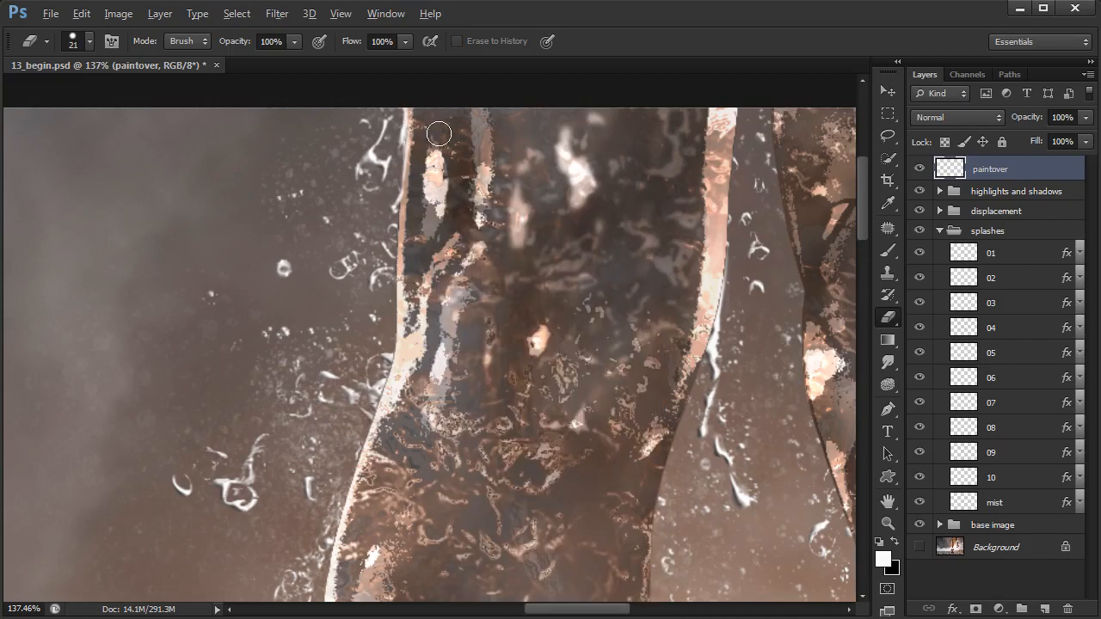
pyautogui.moveTo(437, 135); pyautogui.dragTo(411, 123)
# Step: Repaint the left leg's upper outer edge with the Brush, alternating colours sampled from the leg highlights and the background
pyautogui.press('b')
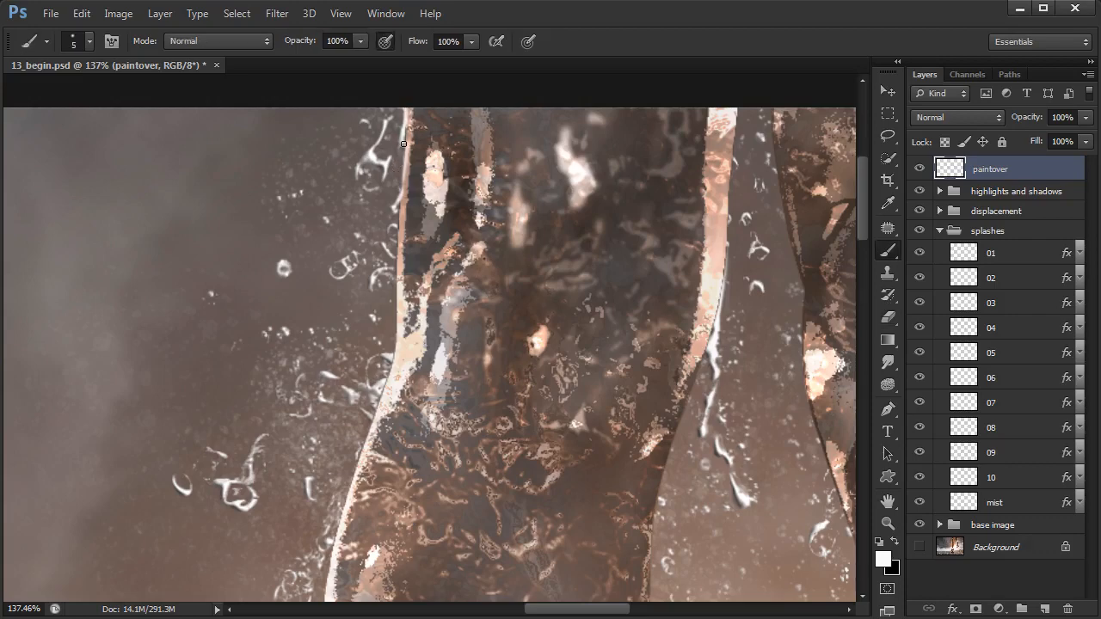
pyautogui.keyDown('alt'); pyautogui.click(410, 132); pyautogui.keyUp('alt')
pyautogui.keyDown('alt'); pyautogui.click(402, 164); pyautogui.keyUp('alt')
pyautogui.keyDown('alt'); pyautogui.click(383, 152); pyautogui.keyUp('alt')
pyautogui.keyDown('alt'); pyautogui.click(409, 125); pyautogui.keyUp('alt')
pyautogui.press('alt')
pyautogui.moveTo(450, 338); pyautogui.dragTo(443, 311)
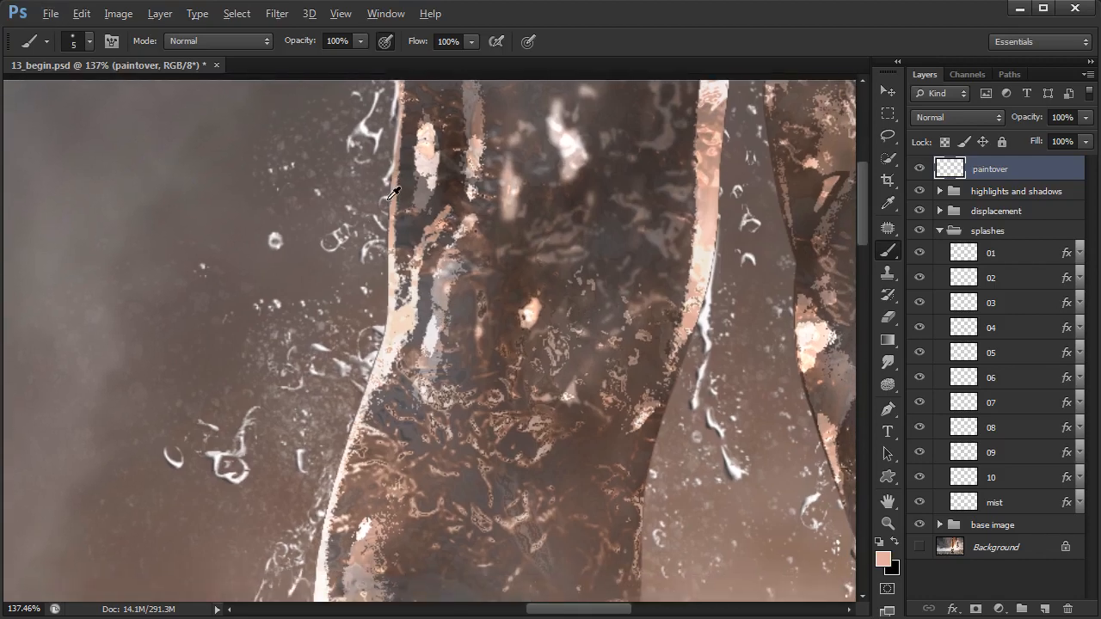
pyautogui.keyDown('alt'); pyautogui.click(384, 133); pyautogui.keyUp('alt')
# Step: Turn on pen pressure for brush size and paint small water splashes off the left leg's outer edge
pyautogui.click(528, 42)
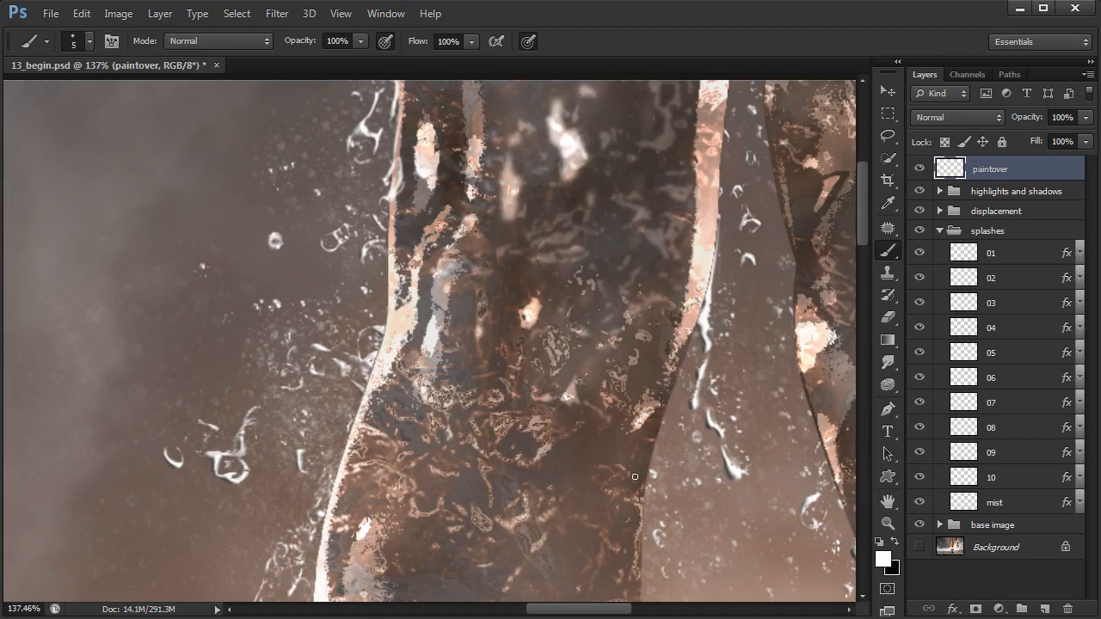
pyautogui.keyDown('alt'); pyautogui.keyDown('shift'); pyautogui.rightClick(453, 245); pyautogui.keyUp('shift'); pyautogui.keyUp('alt')
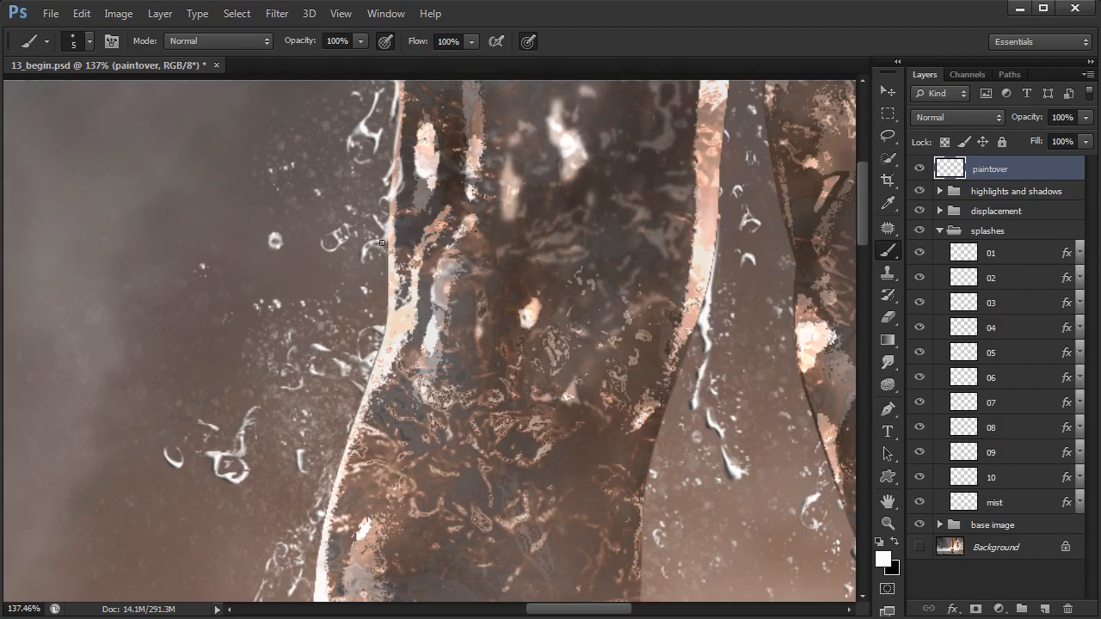
pyautogui.moveTo(403, 365); pyautogui.dragTo(403, 331)
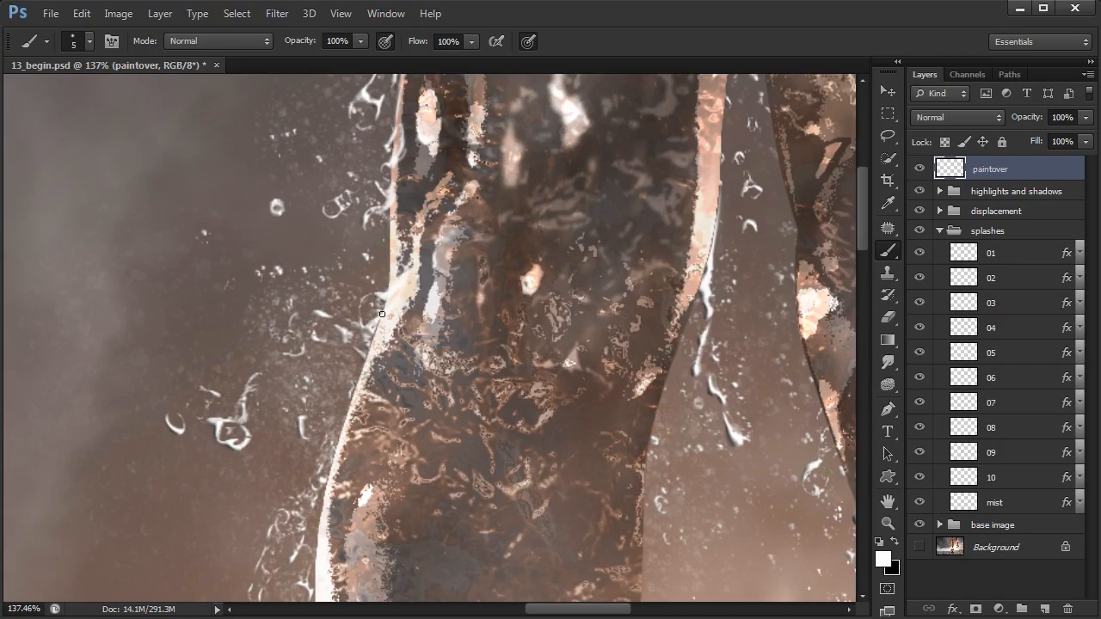
# Step: Paint a splash breaking off the bend in the left leg's outer edge, sampling nearby highlight and background colours
pyautogui.keyDown('alt'); pyautogui.click(394, 298); pyautogui.keyUp('alt')
pyautogui.keyDown('alt'); pyautogui.click(397, 297); pyautogui.keyUp('alt')
pyautogui.keyDown('alt'); pyautogui.click(389, 273); pyautogui.keyUp('alt')
pyautogui.keyDown('alt'); pyautogui.click(392, 300); pyautogui.keyUp('alt')
pyautogui.keyDown('alt'); pyautogui.click(384, 314); pyautogui.keyUp('alt')
pyautogui.keyDown('alt'); pyautogui.click(389, 269); pyautogui.keyUp('alt')
pyautogui.moveTo(391, 283)
pyautogui.mouseDown()
pyautogui.moveTo(387, 239)
pyautogui.moveTo(387, 288)
pyautogui.mouseUp()
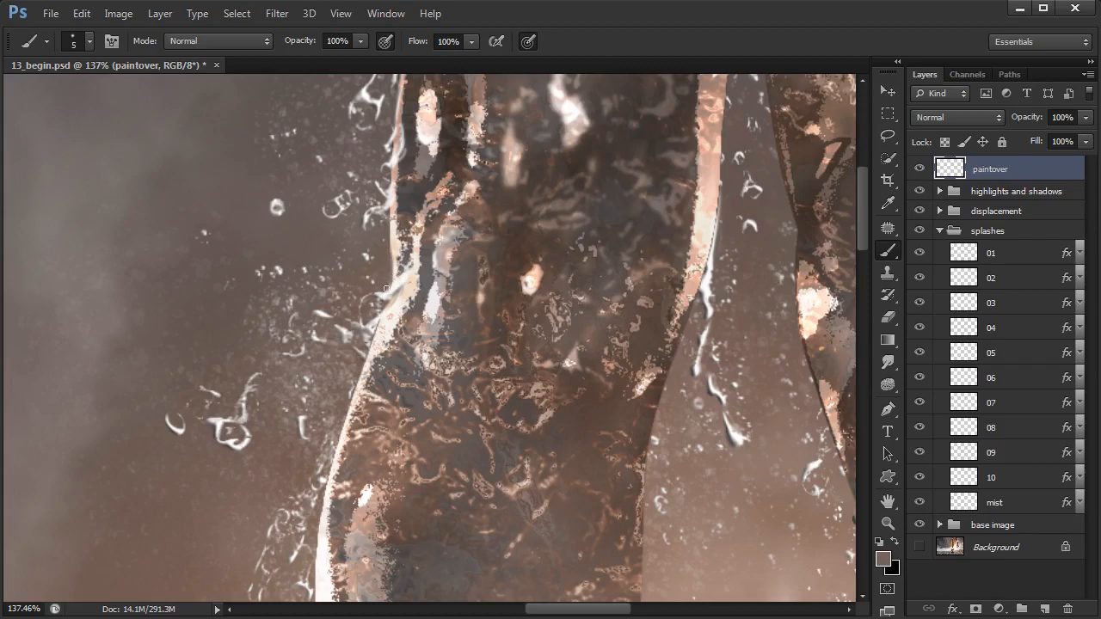
# Step: Refine the left leg's edge around the bend splash with freshly sampled highlight and background colours
pyautogui.keyDown('alt'); pyautogui.click(393, 244); pyautogui.keyUp('alt')
pyautogui.moveTo(466, 392); pyautogui.dragTo(461, 382)
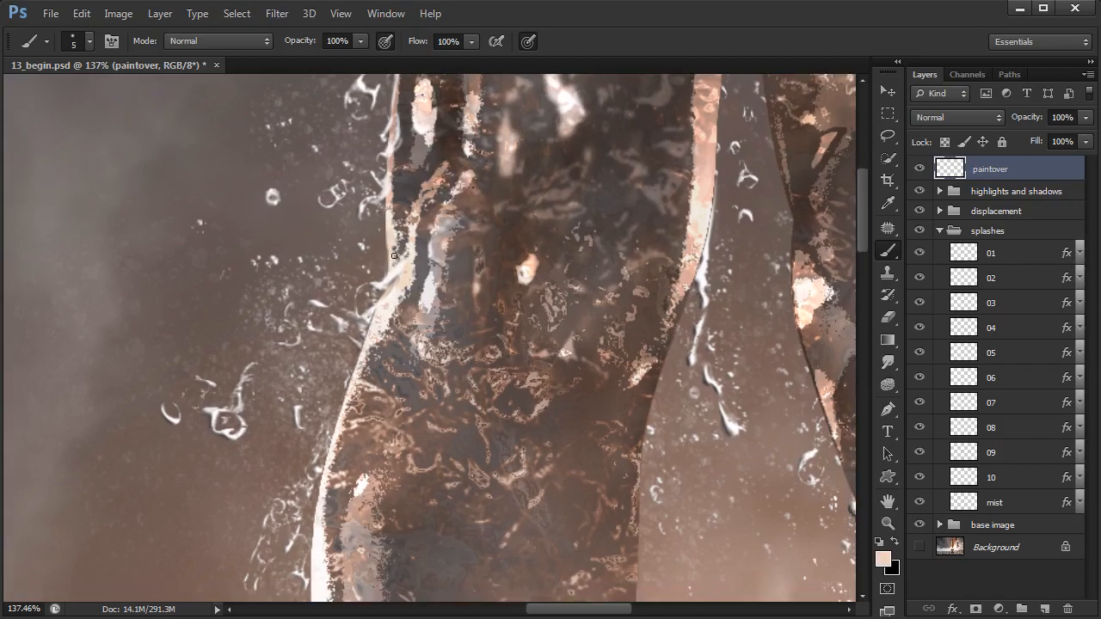
pyautogui.keyDown('alt'); pyautogui.click(392, 270); pyautogui.keyUp('alt')
pyautogui.moveTo(421, 381); pyautogui.dragTo(424, 358)
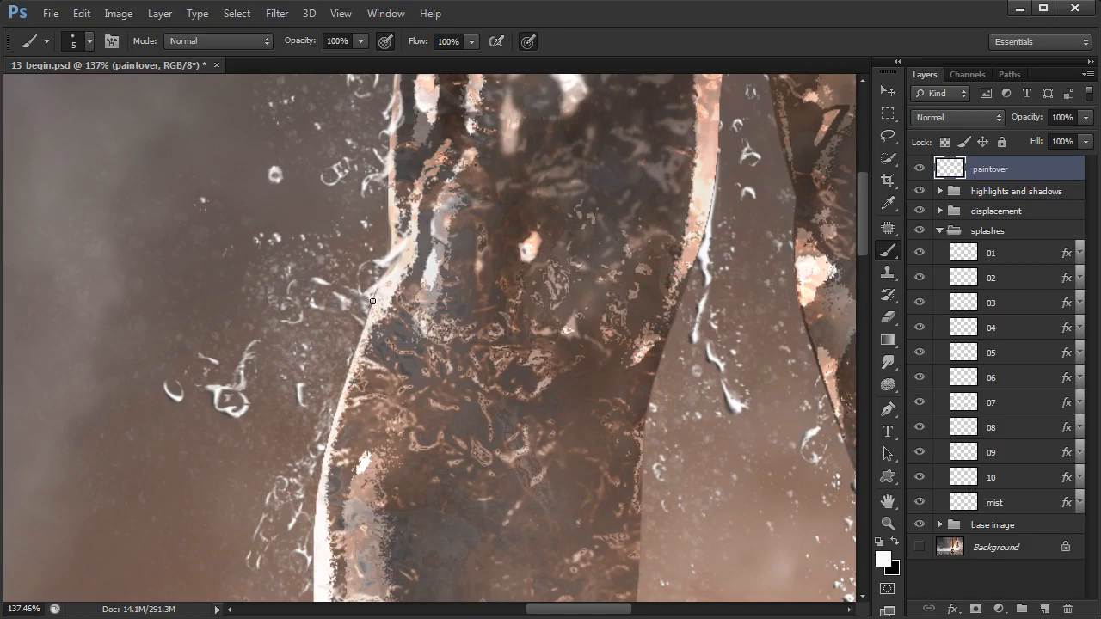
pyautogui.keyDown('alt'); pyautogui.click(368, 302); pyautogui.keyUp('alt')
# Step: Set the Clone Stamp to sample Current & Below with a 7 px hard round pressure-size tip, and sample leg texture beside the splash
pyautogui.press('s')
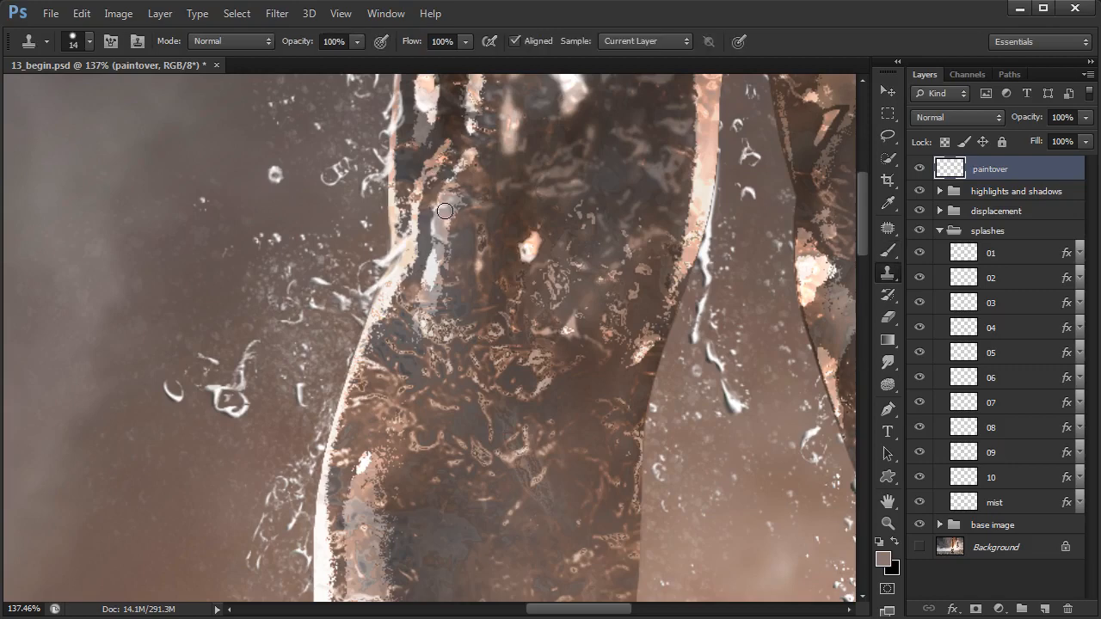
pyautogui.click(627, 40)
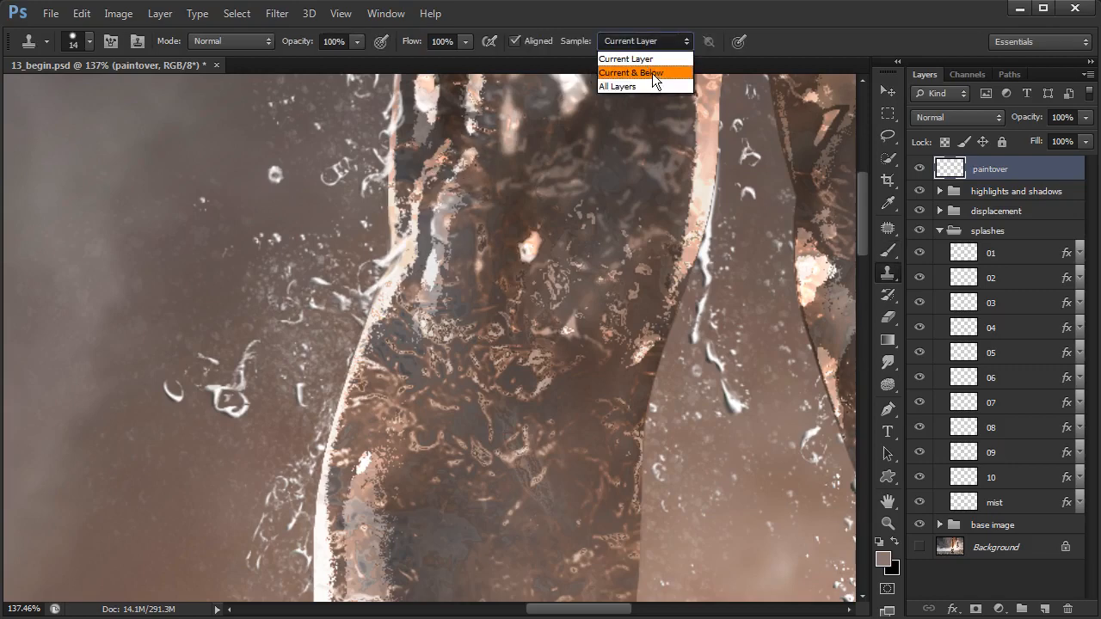
pyautogui.click(652, 71)
pyautogui.rightClick(412, 249)
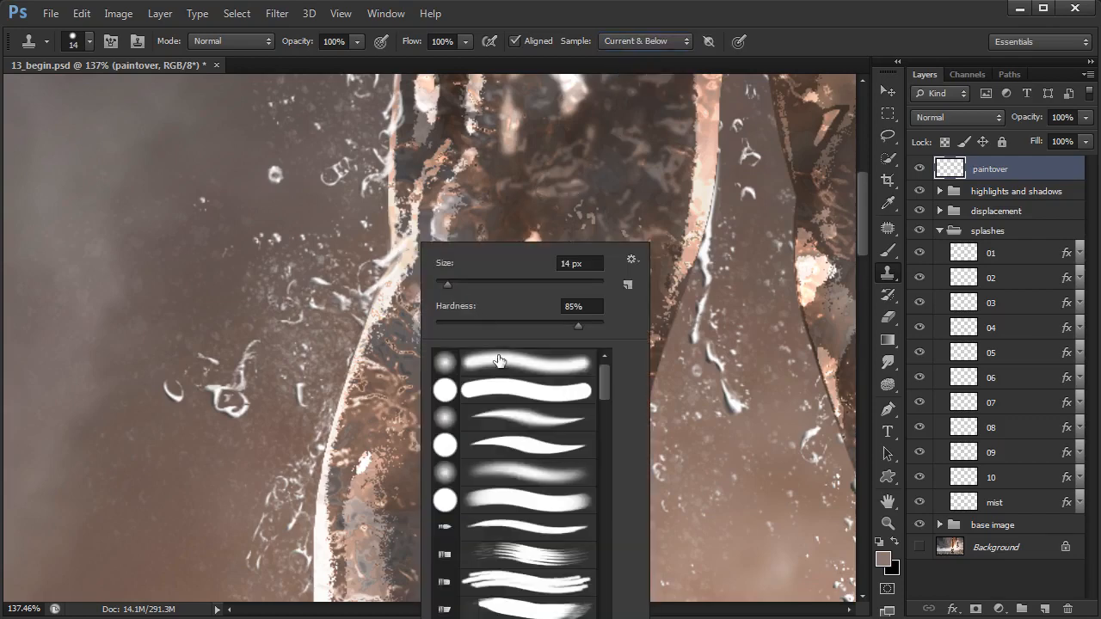
pyautogui.click(505, 443)
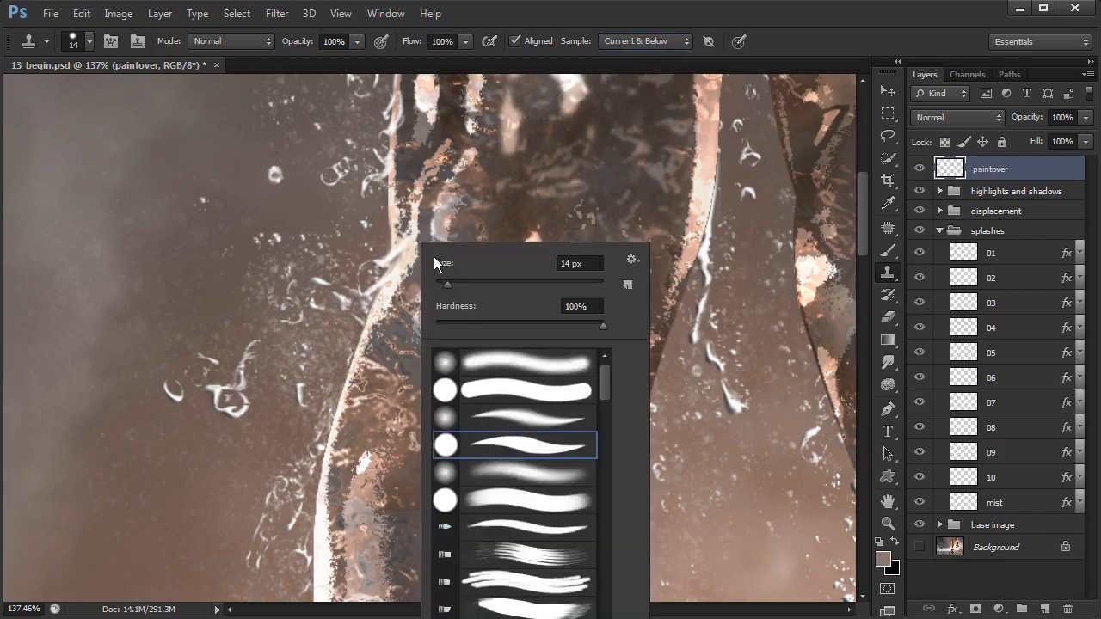
pyautogui.moveTo(445, 286); pyautogui.dragTo(440, 286)
pyautogui.keyDown('alt'); pyautogui.click(399, 292); pyautogui.keyUp('alt')
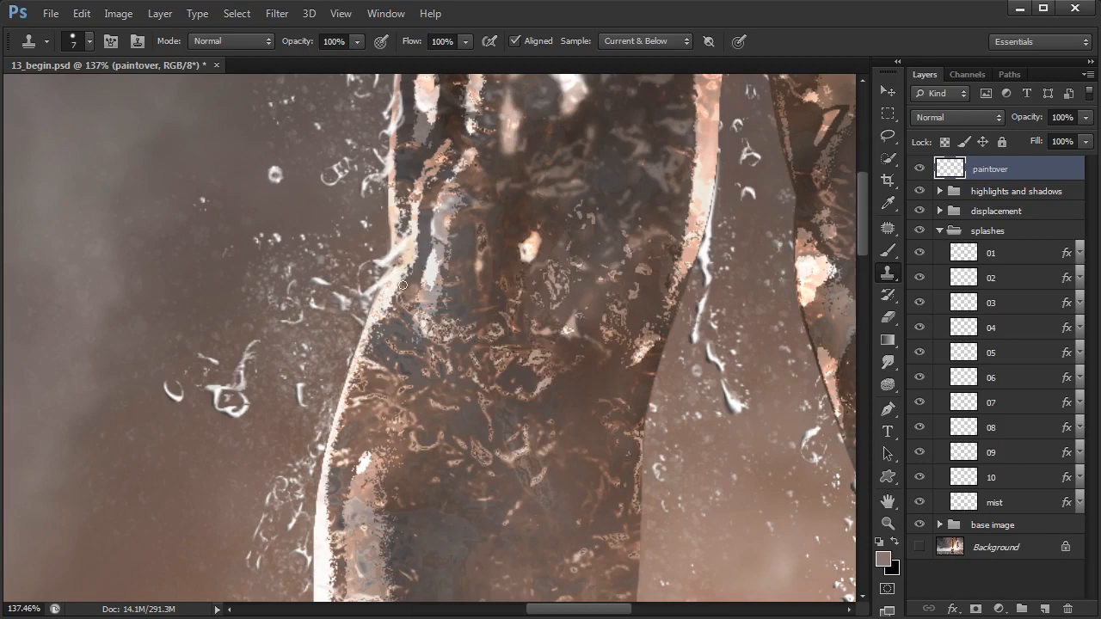
# Step: Return to the Brush and paint more highlight strokes on the left leg's edge above the bend with a sampled colour
pyautogui.scroll(-2, 412, 248)
pyautogui.press('b')
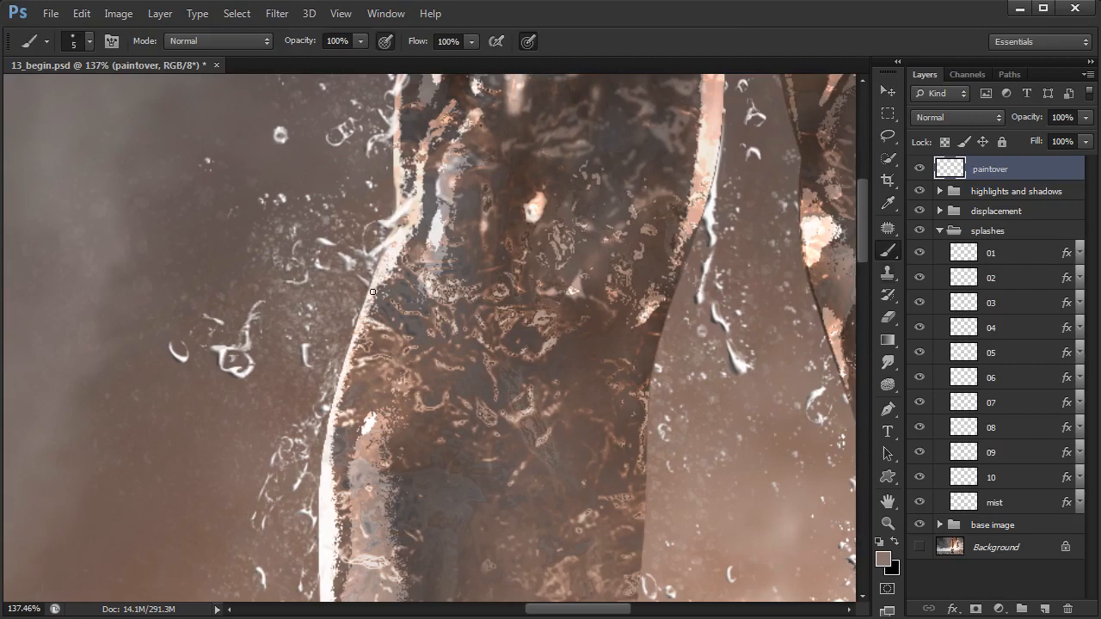
pyautogui.scroll(-1, 370, 258)
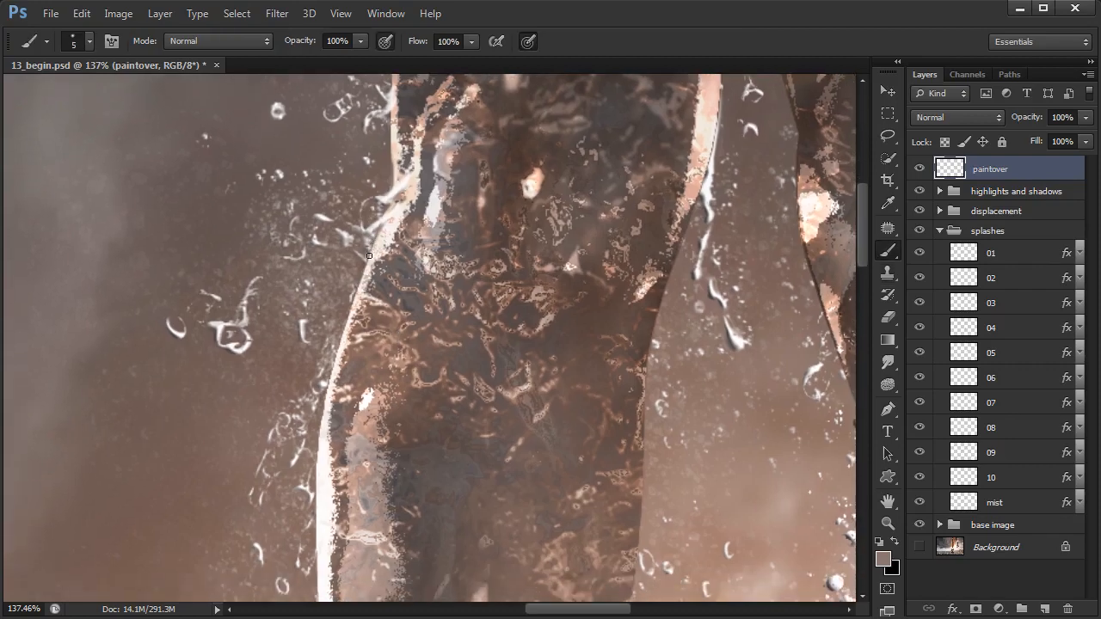
pyautogui.keyDown('alt'); pyautogui.click(389, 193); pyautogui.keyUp('alt')
pyautogui.moveTo(389, 208); pyautogui.dragTo(393, 147)
pyautogui.moveTo(435, 304); pyautogui.dragTo(382, 315)
# Step: Paint white highlight wisps breaking off the left leg's outer edge along the upper calf, below the bend
pyautogui.moveTo(428, 339); pyautogui.dragTo(407, 376)
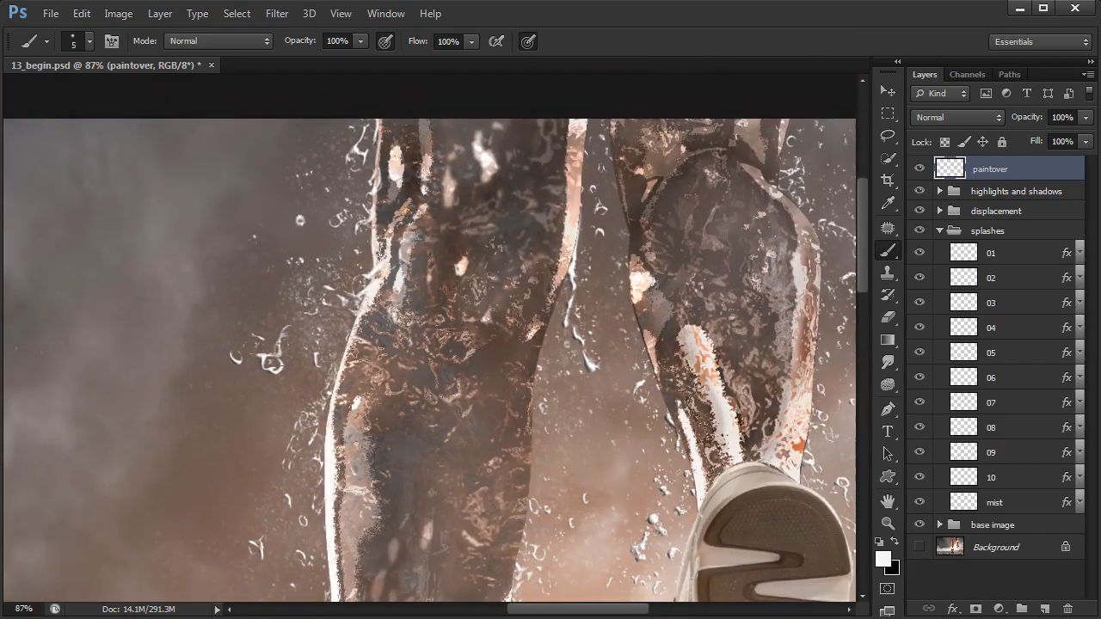
pyautogui.moveTo(396, 245); pyautogui.dragTo(405, 246)
pyautogui.moveTo(417, 352)
pyautogui.mouseDown()
pyautogui.moveTo(413, 316)
pyautogui.moveTo(395, 354)
pyautogui.moveTo(413, 346)
pyautogui.mouseUp()
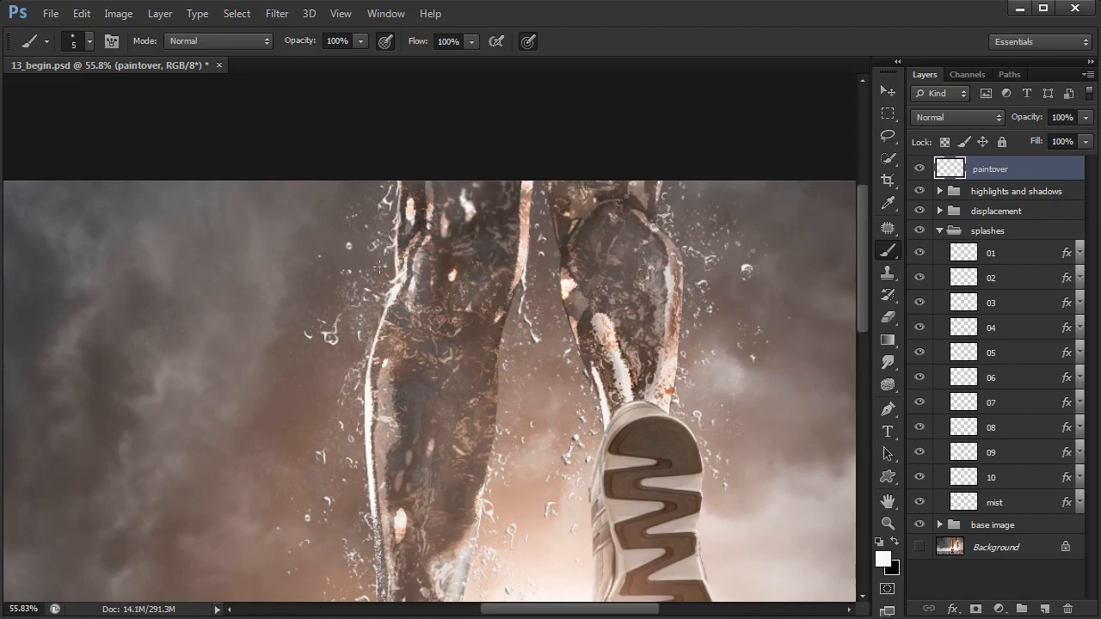
pyautogui.moveTo(400, 299); pyautogui.dragTo(453, 293)
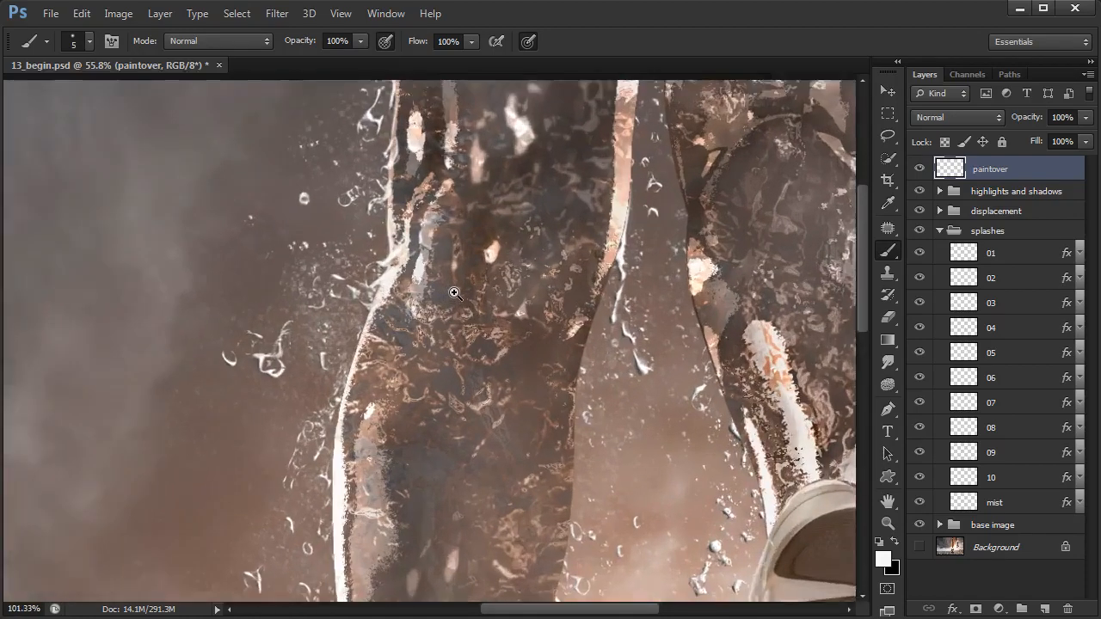
pyautogui.moveTo(451, 370); pyautogui.dragTo(454, 308)
pyautogui.moveTo(375, 310); pyautogui.dragTo(382, 272)
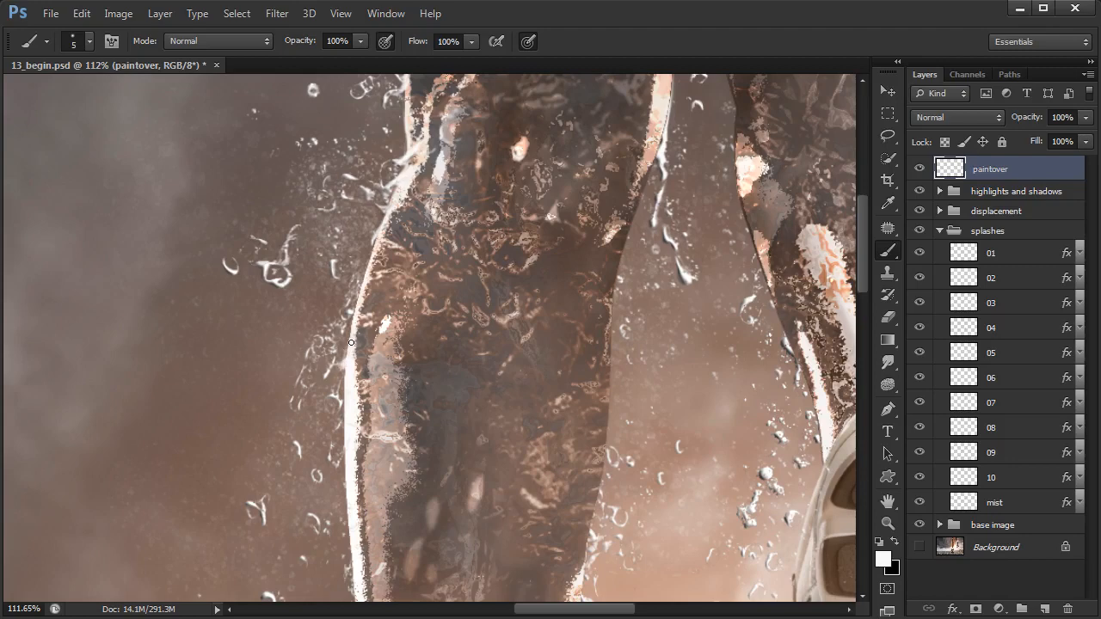
pyautogui.scroll(-2, 353, 361)
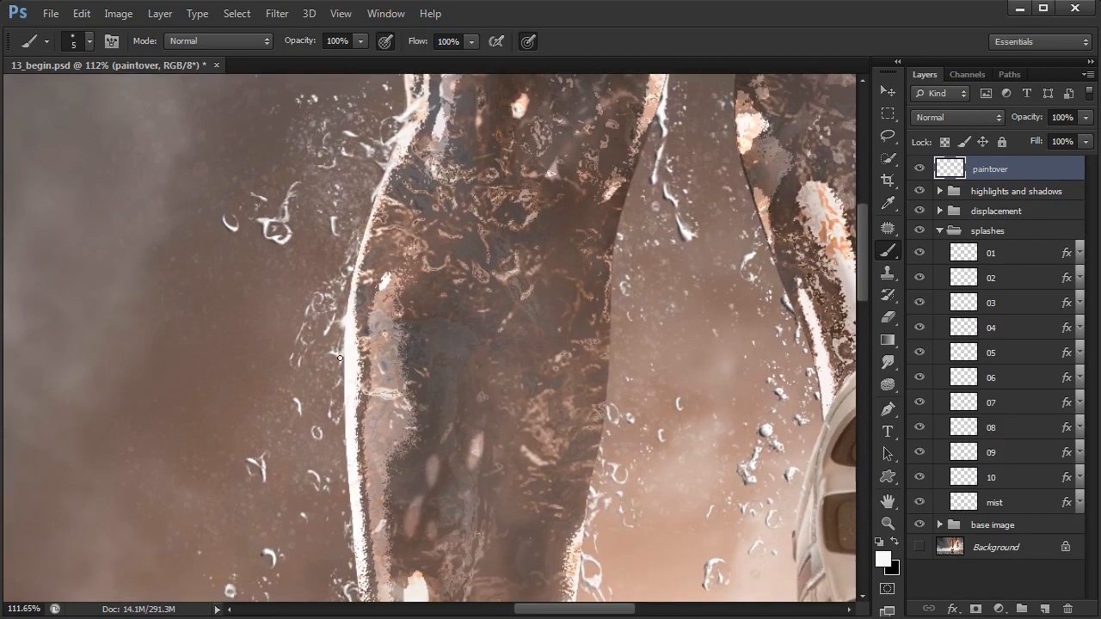
pyautogui.moveTo(344, 354); pyautogui.dragTo(336, 346)
pyautogui.moveTo(355, 440); pyautogui.dragTo(356, 363)
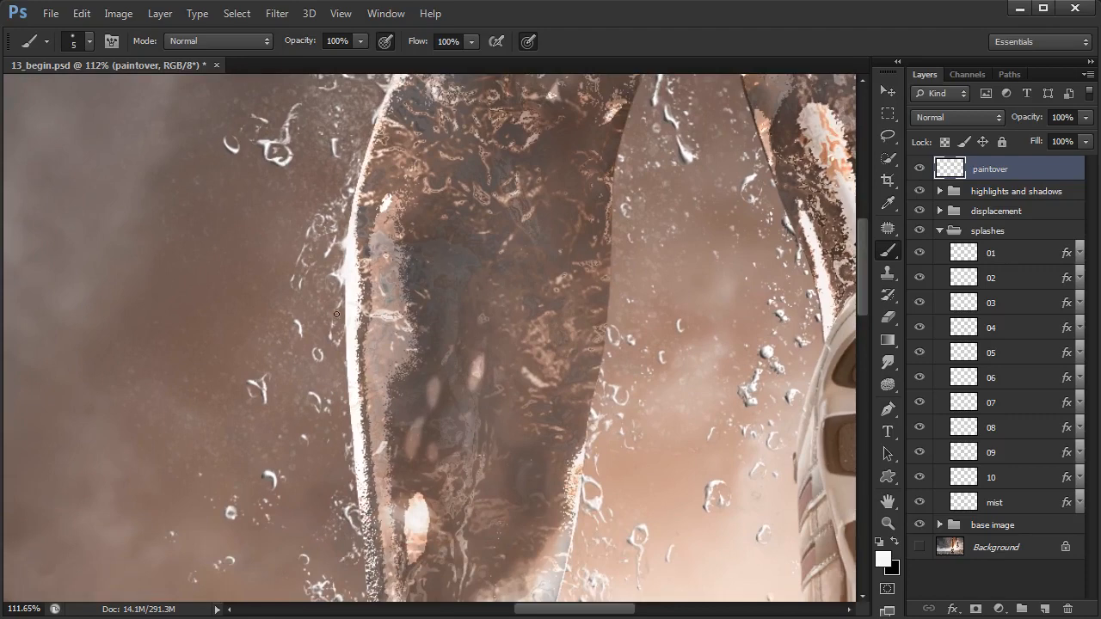
# Step: Paint another splash off the left leg's outer edge at mid-calf, sampling nearby leg and highlight colours
pyautogui.moveTo(340, 403); pyautogui.dragTo(347, 399)
pyautogui.keyDown('alt'); pyautogui.click(392, 372); pyautogui.keyUp('alt')
pyautogui.keyDown('alt'); pyautogui.click(349, 414); pyautogui.keyUp('alt')
pyautogui.keyDown('alt'); pyautogui.click(350, 414); pyautogui.keyUp('alt')
pyautogui.moveTo(354, 415); pyautogui.dragTo(353, 422)
pyautogui.moveTo(342, 390); pyautogui.dragTo(345, 365)
pyautogui.moveTo(419, 473)
pyautogui.mouseDown()
pyautogui.moveTo(392, 444)
pyautogui.moveTo(376, 367)
pyautogui.mouseUp()
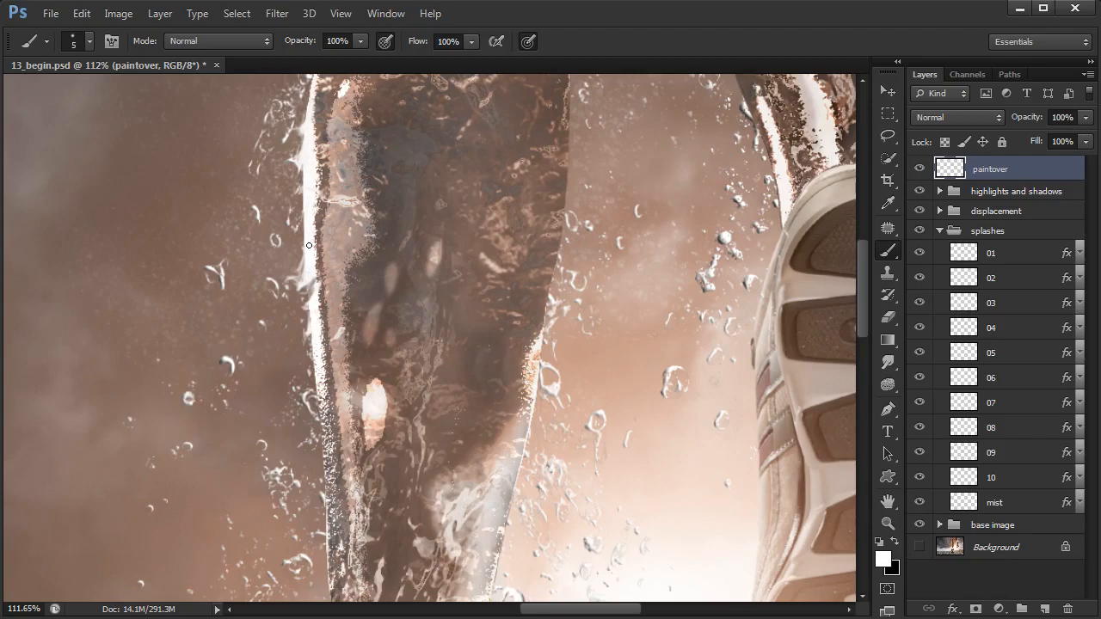
# Step: Refine the upper calf splash with a 4 px brush tip, resampling edge highlight and neighbouring colours
pyautogui.keyDown('alt'); pyautogui.click(299, 174); pyautogui.keyUp('alt')
pyautogui.keyDown('alt'); pyautogui.click(320, 186); pyautogui.keyUp('alt')
pyautogui.moveTo(300, 174); pyautogui.dragTo(304, 173)
pyautogui.keyDown('alt'); pyautogui.click(311, 169); pyautogui.keyUp('alt')
pyautogui.moveTo(305, 163)
pyautogui.mouseDown()
pyautogui.moveTo(293, 163)
pyautogui.moveTo(307, 160)
pyautogui.mouseUp()
pyautogui.scroll(1, 296, 163)
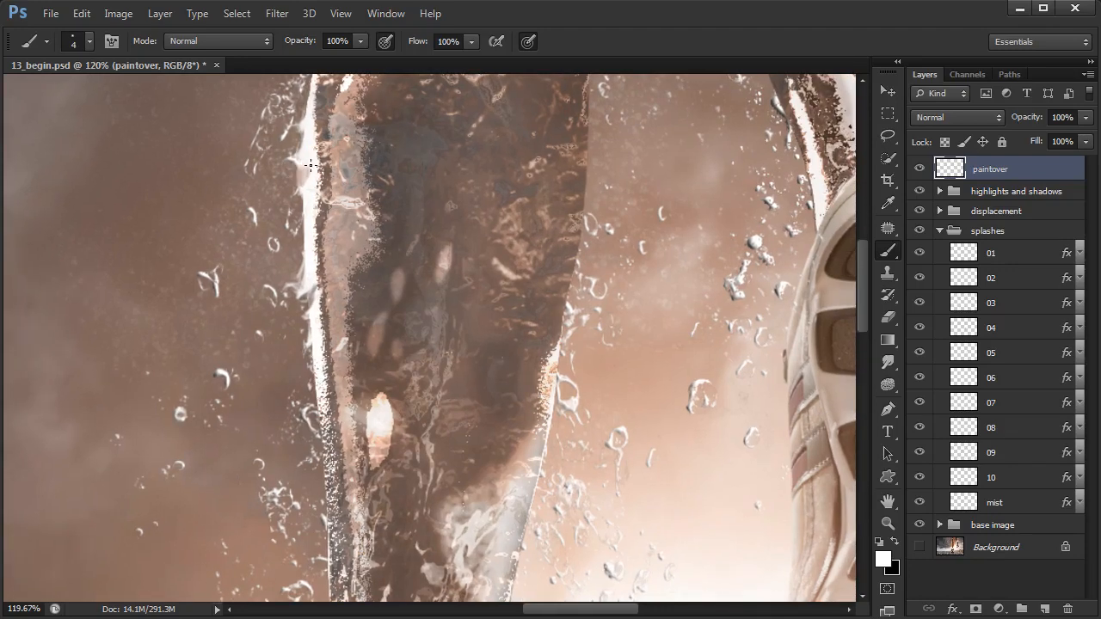
pyautogui.keyDown('alt'); pyautogui.click(321, 167); pyautogui.keyUp('alt')
pyautogui.keyDown('alt'); pyautogui.click(302, 160); pyautogui.keyUp('alt')
# Step: Paint curling water strands off the left leg's outer edge at the lower calf, using sampled droplet grey and edge highlight colours
pyautogui.scroll(-4, 375, 253)
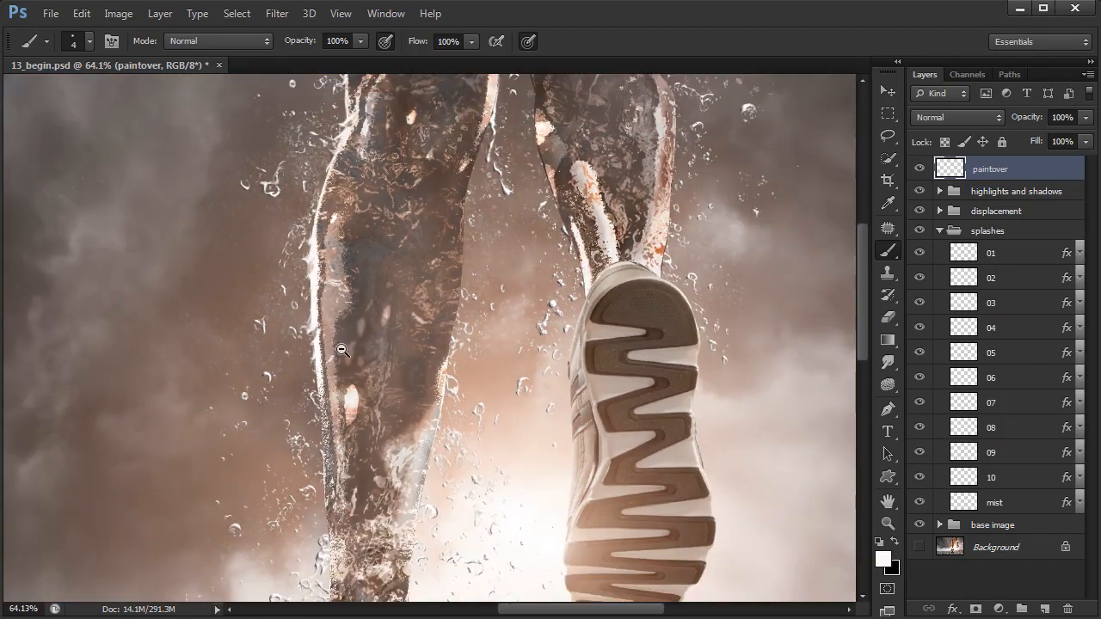
pyautogui.moveTo(359, 330); pyautogui.dragTo(351, 316)
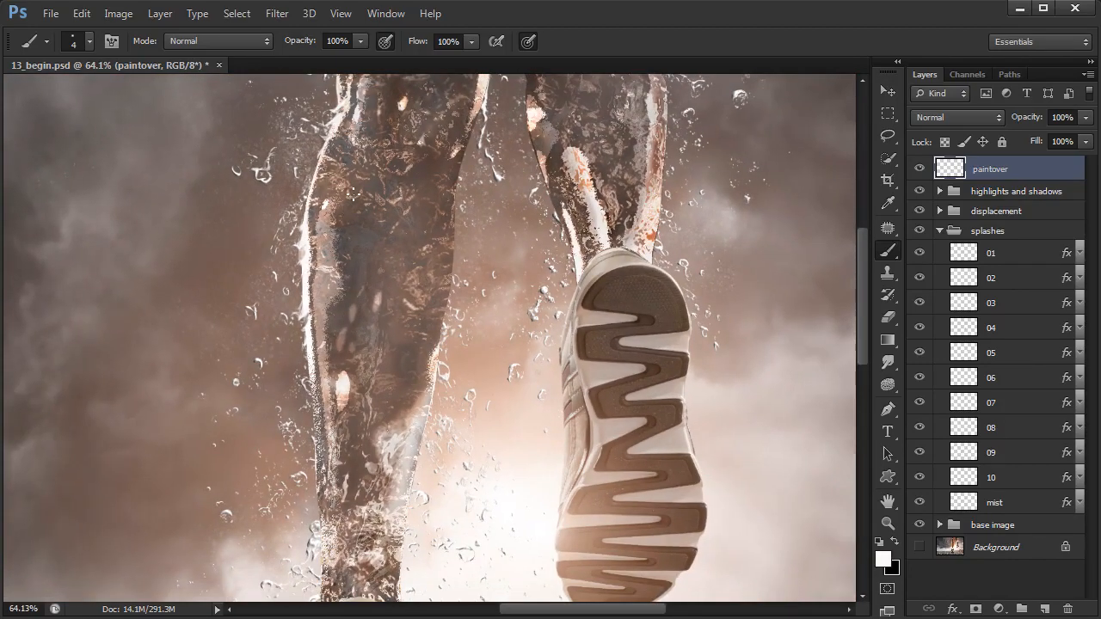
pyautogui.scroll(3, 365, 297)
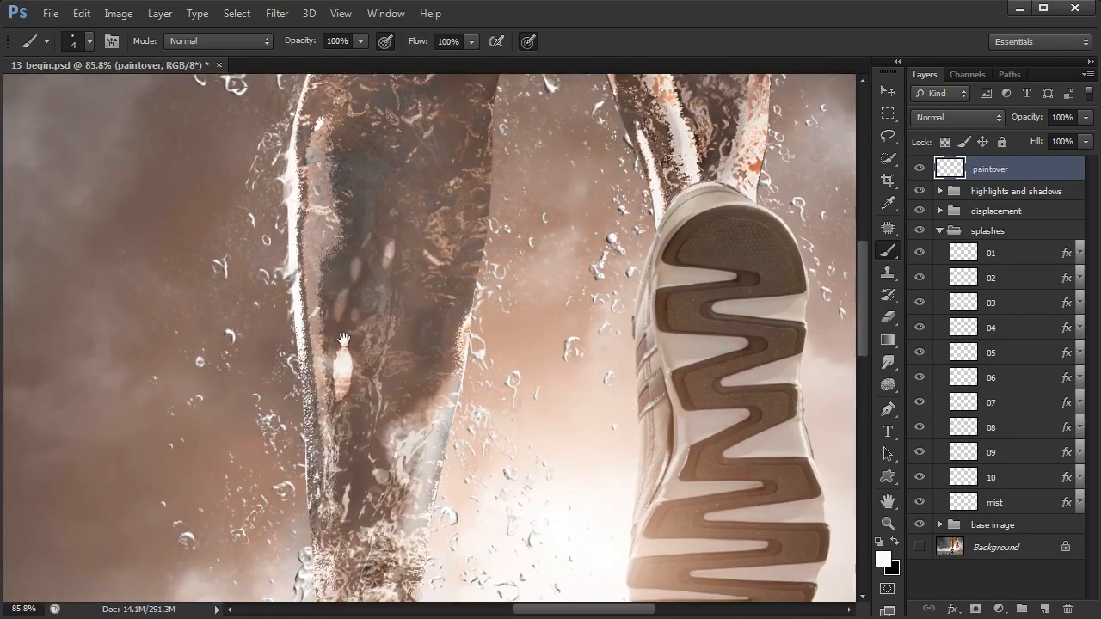
pyautogui.scroll(3, 297, 268)
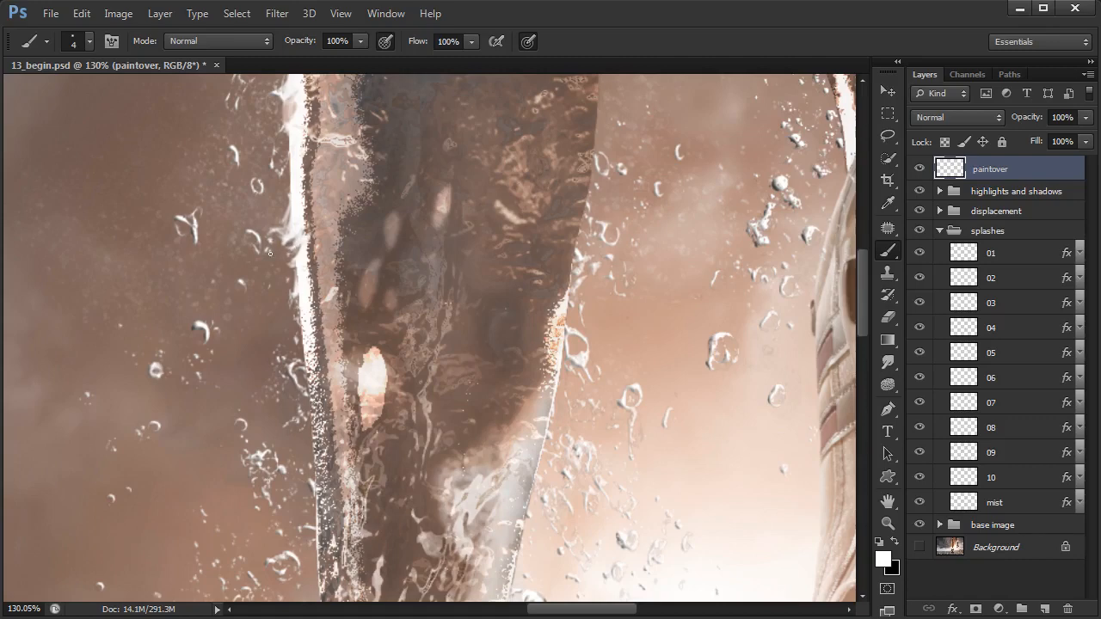
pyautogui.keyDown('alt'); pyautogui.click(198, 226); pyautogui.keyUp('alt')
pyautogui.moveTo(345, 374); pyautogui.dragTo(338, 320)
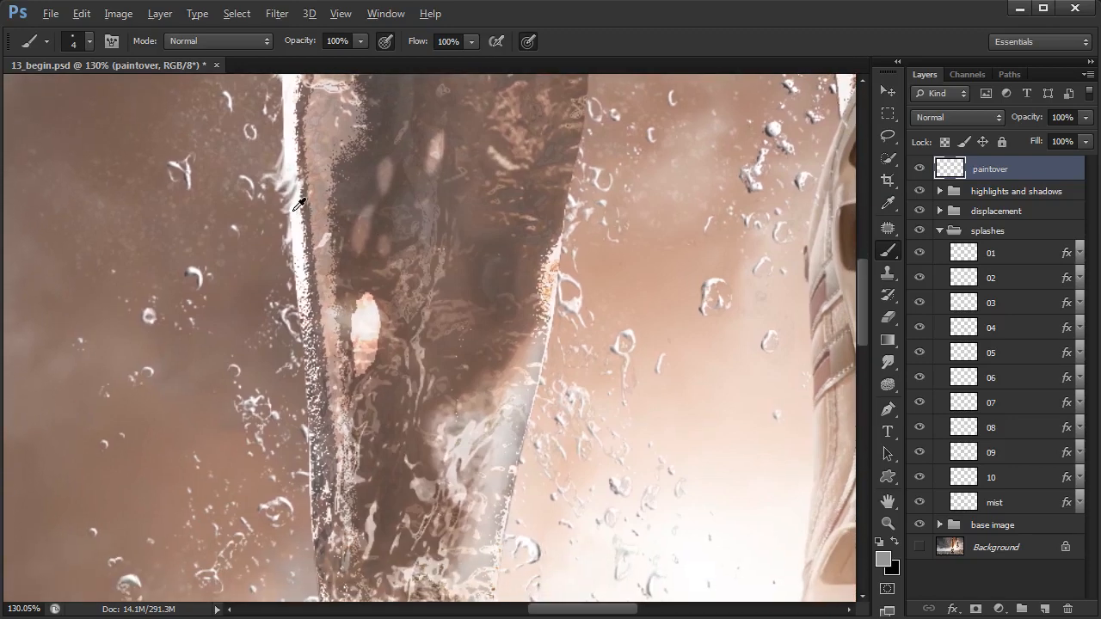
pyautogui.keyDown('alt'); pyautogui.click(200, 264); pyautogui.keyUp('alt')
pyautogui.moveTo(291, 263); pyautogui.dragTo(288, 269)
pyautogui.keyDown('alt'); pyautogui.click(283, 255); pyautogui.keyUp('alt')
pyautogui.keyDown('alt'); pyautogui.click(295, 246); pyautogui.keyUp('alt')
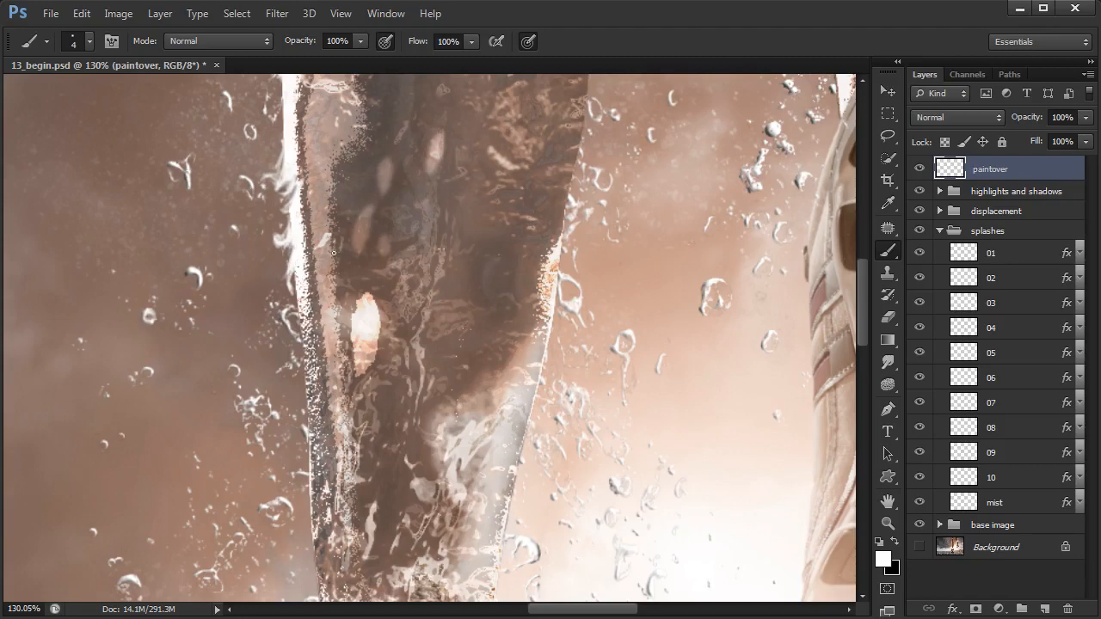
# Step: Paint a highlight stroke joining the splash above the left ankle to the leg's edge, and sample an adjacent leg colour
pyautogui.moveTo(333, 252); pyautogui.dragTo(324, 233)
pyautogui.moveTo(334, 378); pyautogui.dragTo(327, 294)
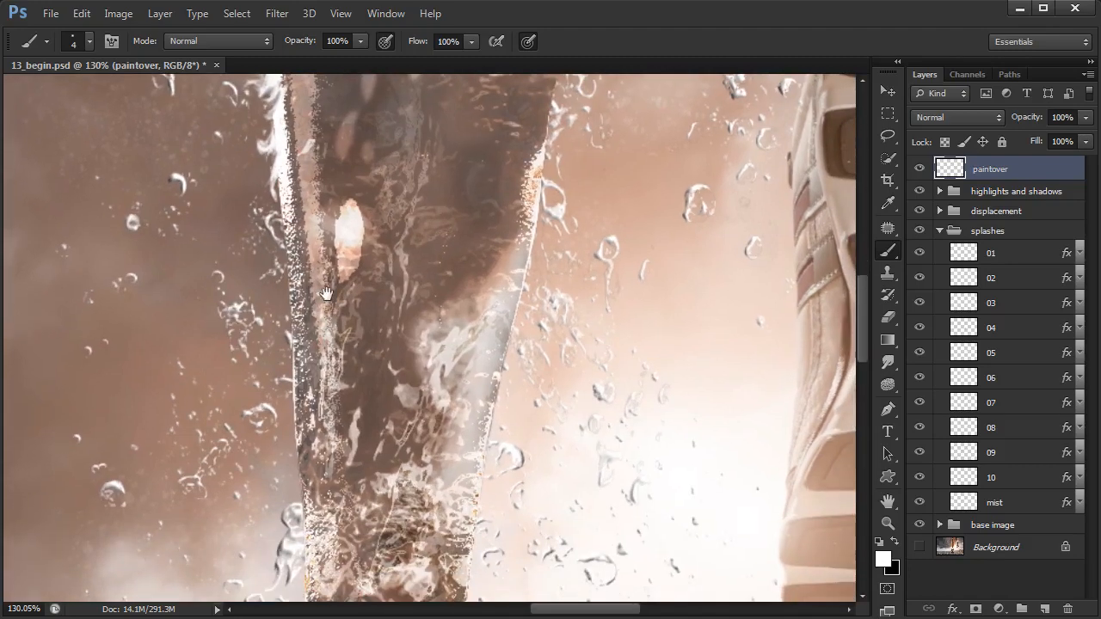
pyautogui.moveTo(375, 422); pyautogui.dragTo(361, 348)
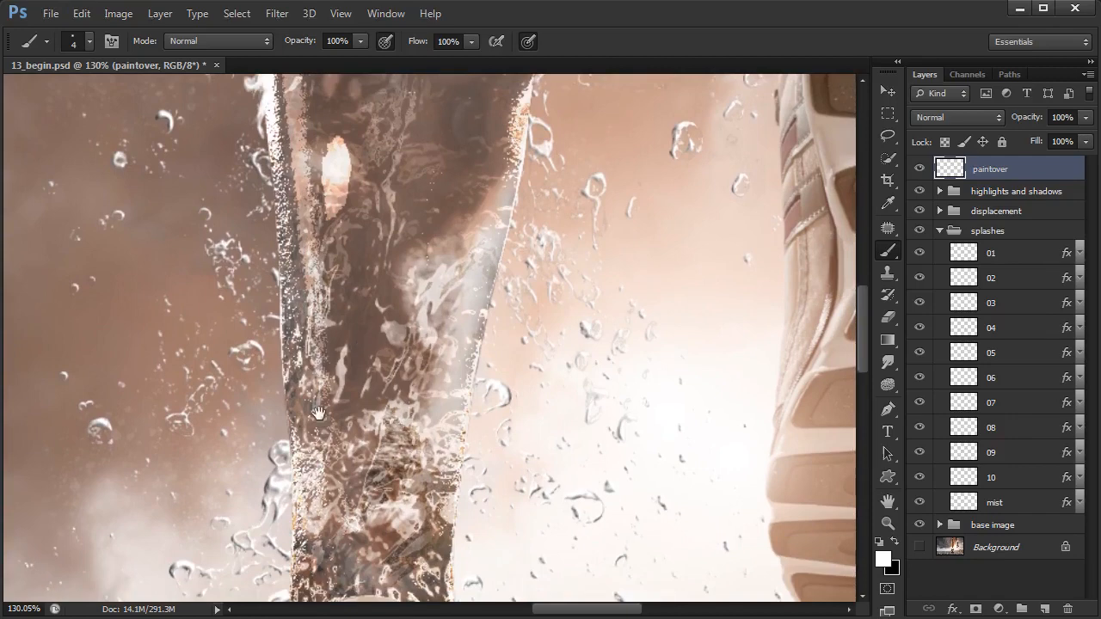
pyautogui.moveTo(319, 414); pyautogui.dragTo(318, 302)
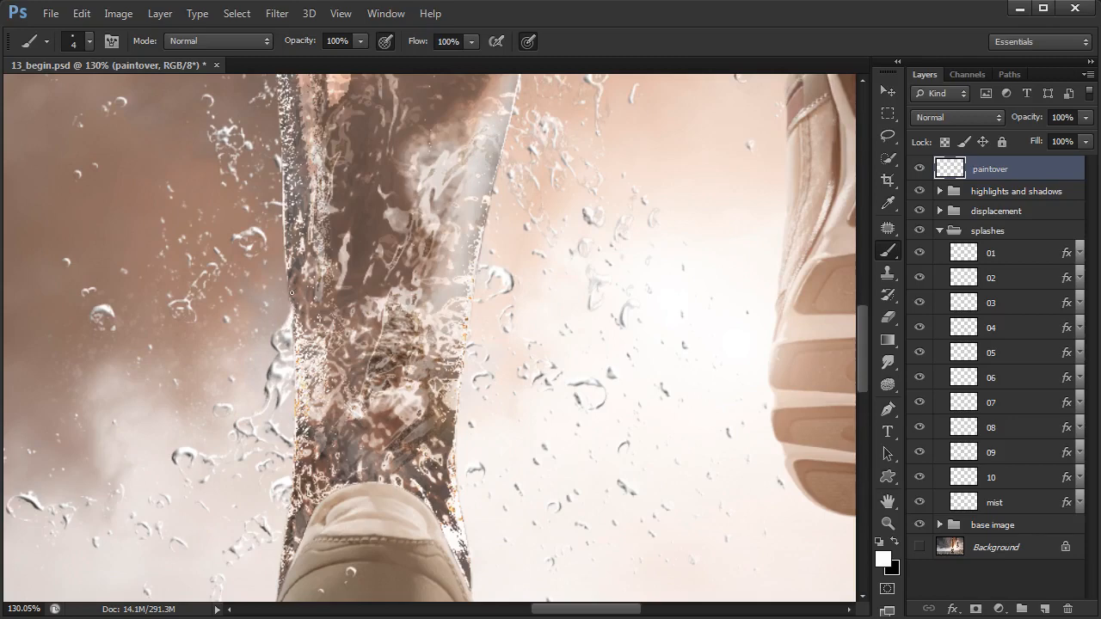
pyautogui.moveTo(291, 292); pyautogui.dragTo(297, 327)
pyautogui.keyDown('alt'); pyautogui.click(300, 327); pyautogui.keyUp('alt')
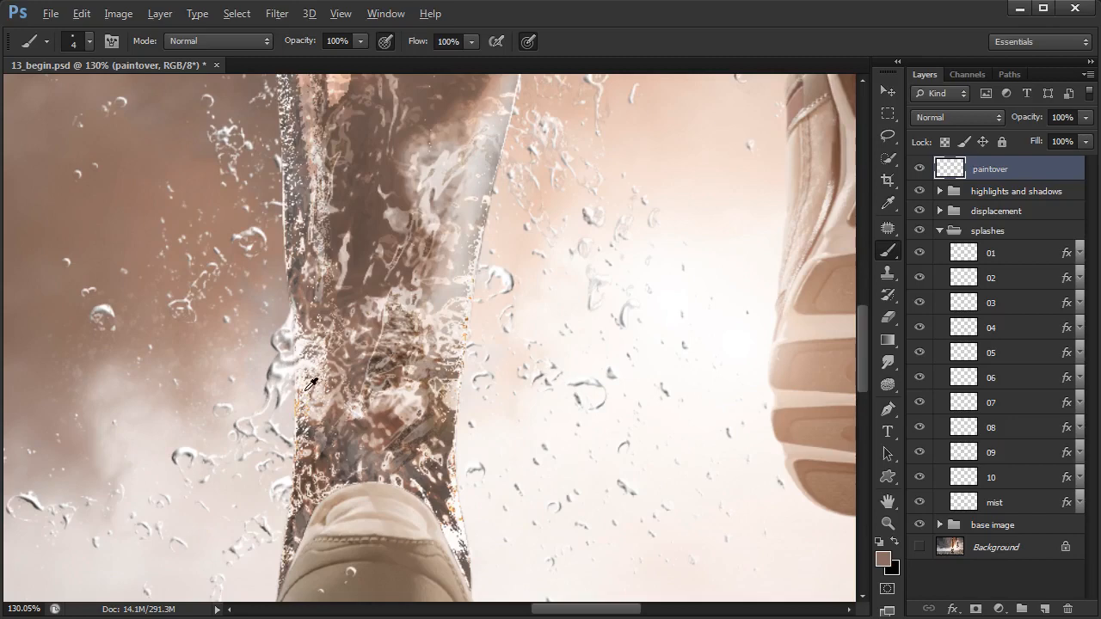
# Step: Blend the ankle splash into the left leg's edge with strokes in colours sampled from the leg and the droplets
pyautogui.keyDown('alt'); pyautogui.click(291, 387); pyautogui.keyUp('alt')
pyautogui.keyDown('alt'); pyautogui.click(301, 398); pyautogui.keyUp('alt')
pyautogui.keyDown('alt'); pyautogui.click(344, 372); pyautogui.keyUp('alt')
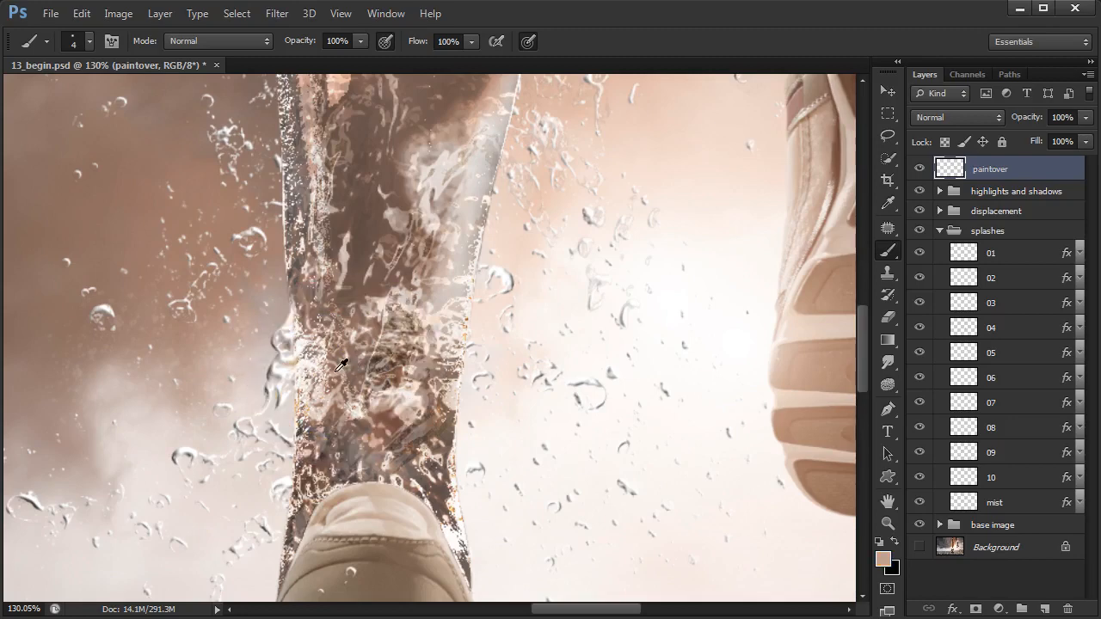
pyautogui.keyDown('alt'); pyautogui.click(280, 374); pyautogui.keyUp('alt')
pyautogui.moveTo(287, 366); pyautogui.dragTo(297, 372)
pyautogui.keyDown('alt'); pyautogui.click(328, 370); pyautogui.keyUp('alt')
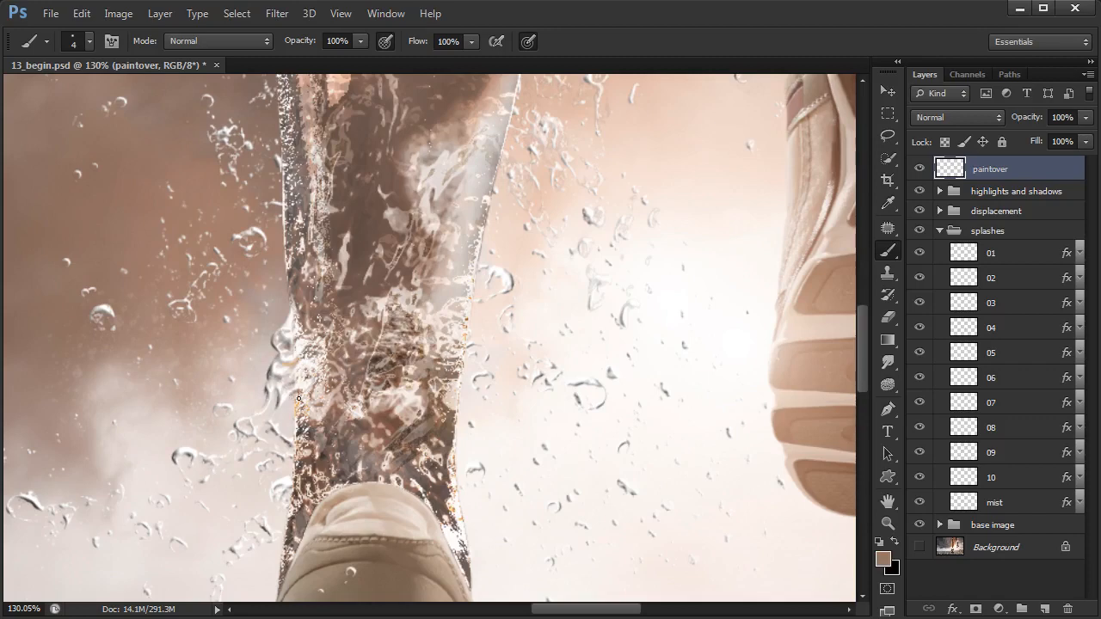
# Step: Continue painting the left ankle's outer edge down toward the shoe with sampled leg and cream highlight colours
pyautogui.keyDown('alt'); pyautogui.click(380, 359); pyautogui.keyUp('alt')
pyautogui.keyDown('alt'); pyautogui.click(296, 400); pyautogui.keyUp('alt')
pyautogui.moveTo(298, 402); pyautogui.dragTo(294, 410)
pyautogui.keyDown('alt'); pyautogui.click(298, 412); pyautogui.keyUp('alt')
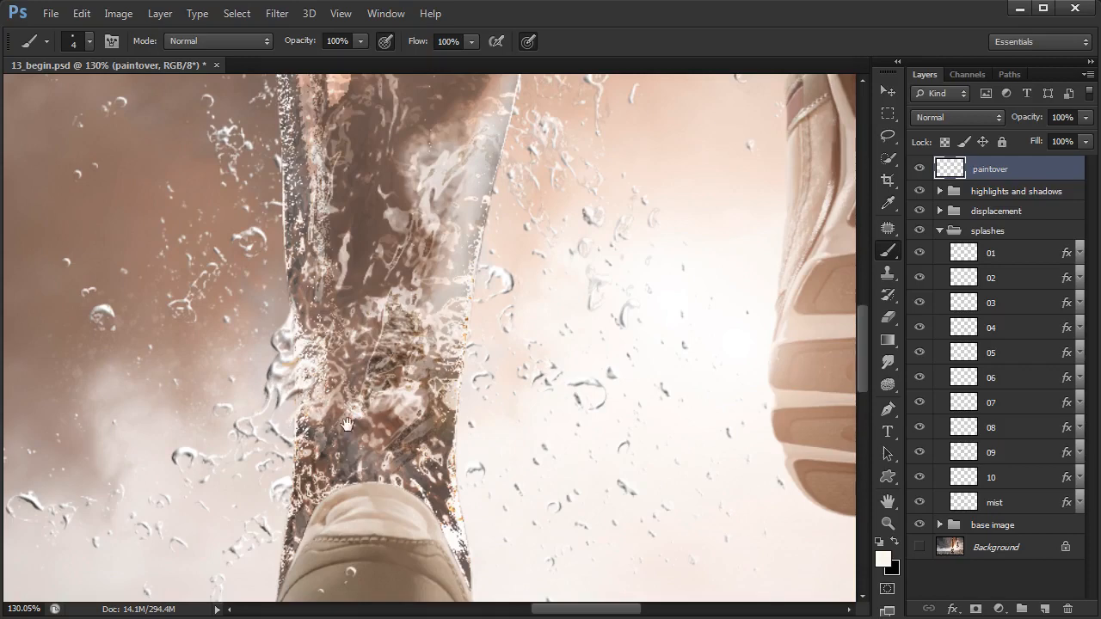
pyautogui.moveTo(346, 428); pyautogui.dragTo(318, 359)
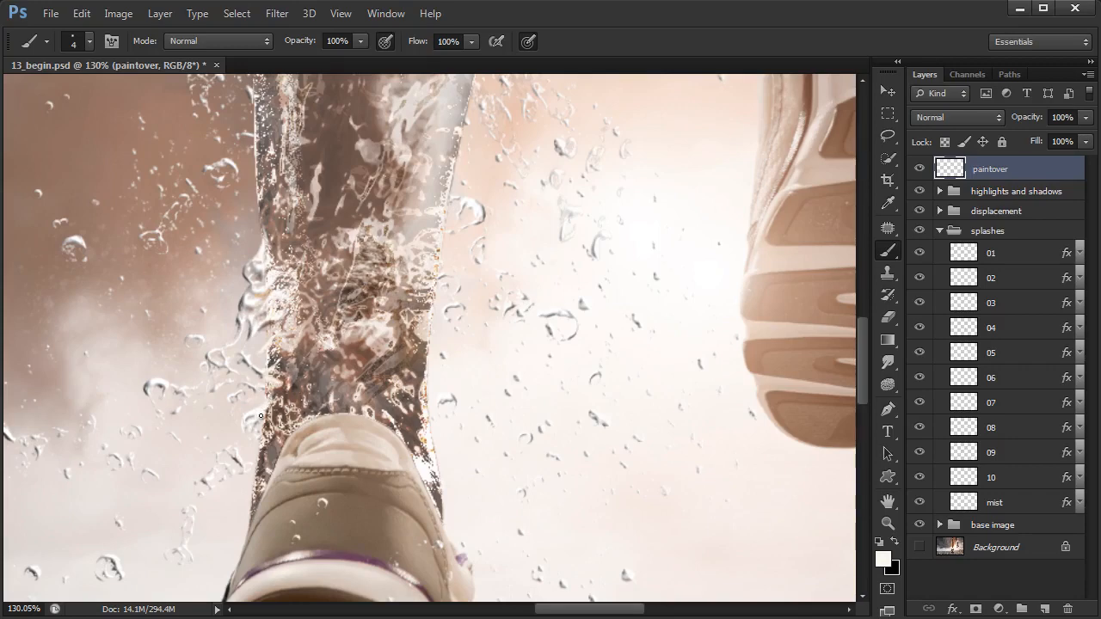
pyautogui.moveTo(295, 376); pyautogui.dragTo(282, 442)
# Step: Compare the legs with and without the painted edges by toggling the paintover layer's visibility, leaving it shown
pyautogui.moveTo(340, 338); pyautogui.dragTo(285, 362)
pyautogui.moveTo(392, 304); pyautogui.dragTo(393, 437)
pyautogui.moveTo(420, 334); pyautogui.dragTo(416, 334)
pyautogui.moveTo(421, 328); pyautogui.dragTo(425, 354)
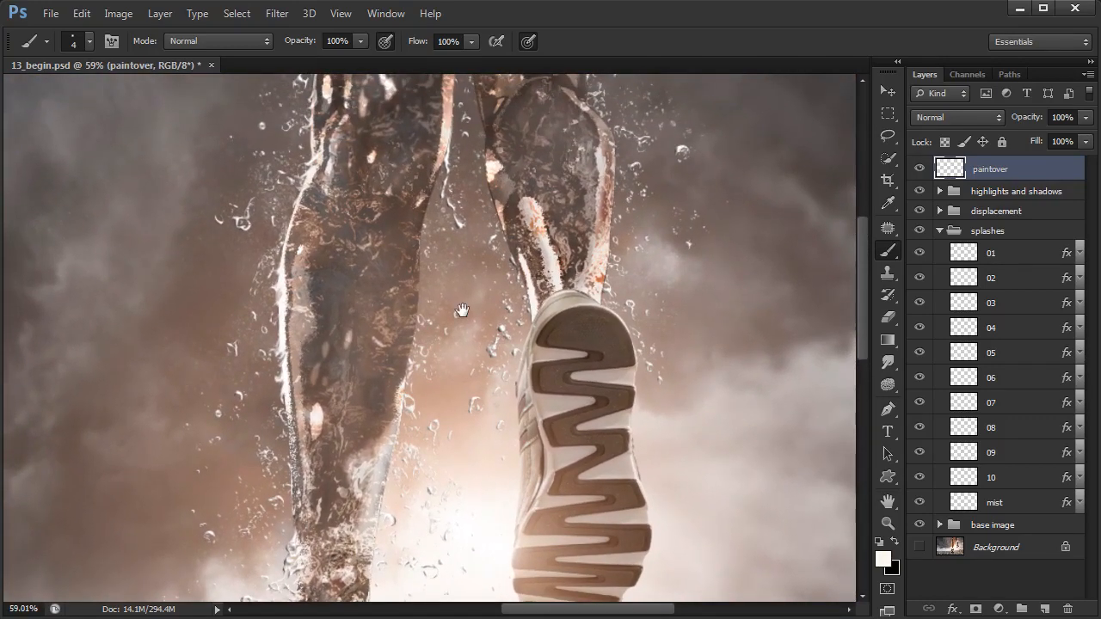
pyautogui.moveTo(461, 311); pyautogui.dragTo(462, 322)
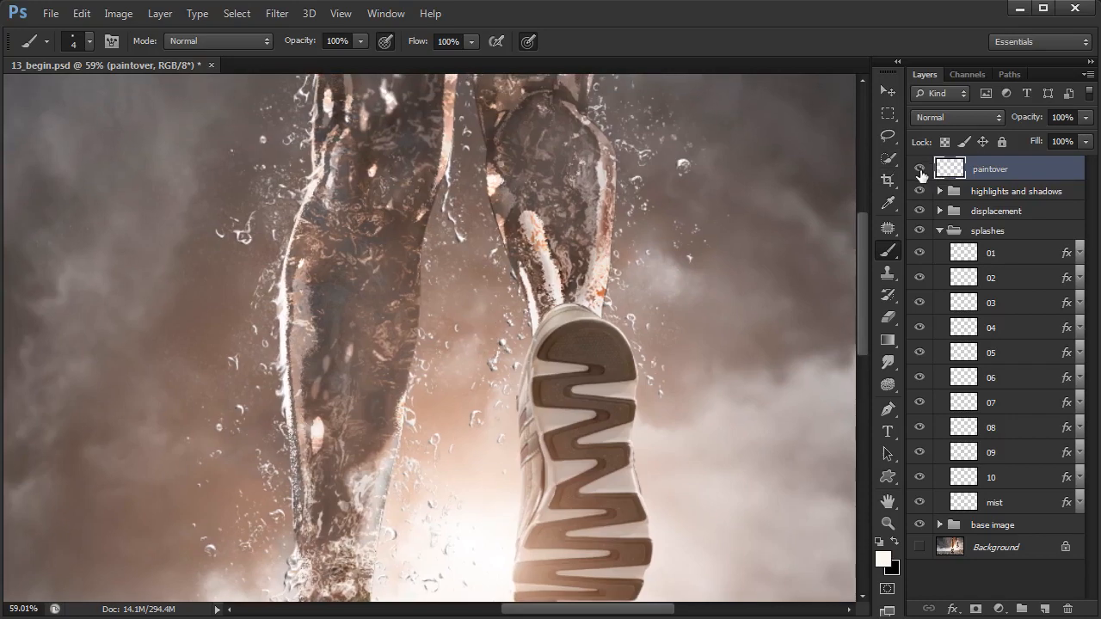
pyautogui.click(921, 172)
pyautogui.click(922, 173)
pyautogui.click(921, 172)
pyautogui.click(921, 172)
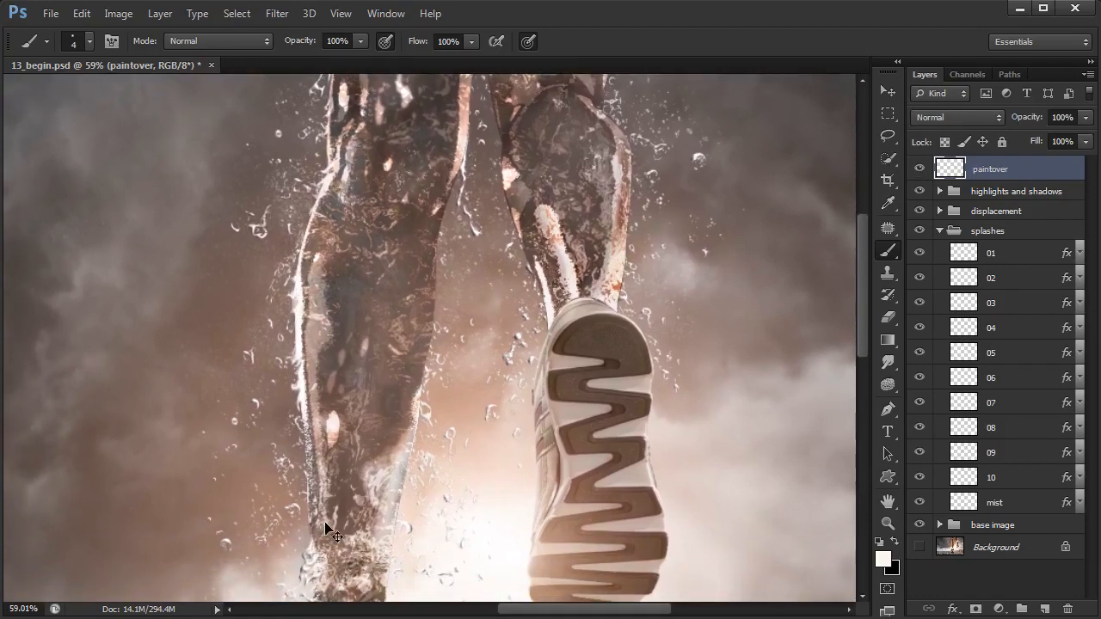
pyautogui.click(920, 169)
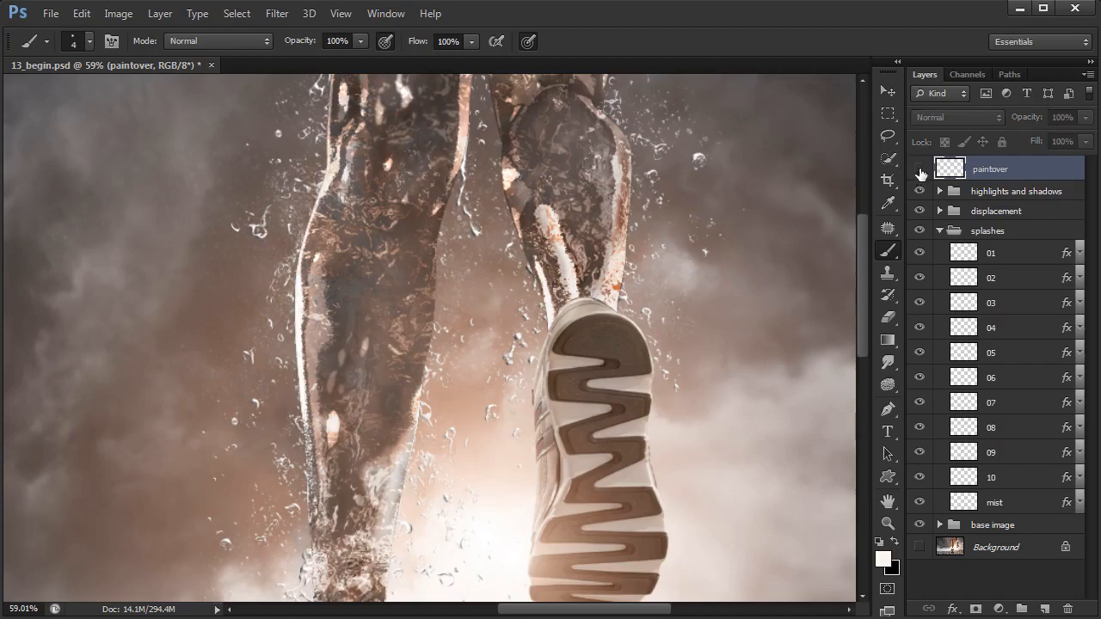
pyautogui.click(920, 169)
pyautogui.click(920, 170)
pyautogui.click(920, 170)
pyautogui.click(920, 169)
pyautogui.click(920, 170)
pyautogui.click(921, 169)
pyautogui.scroll(-4, 538, 315)
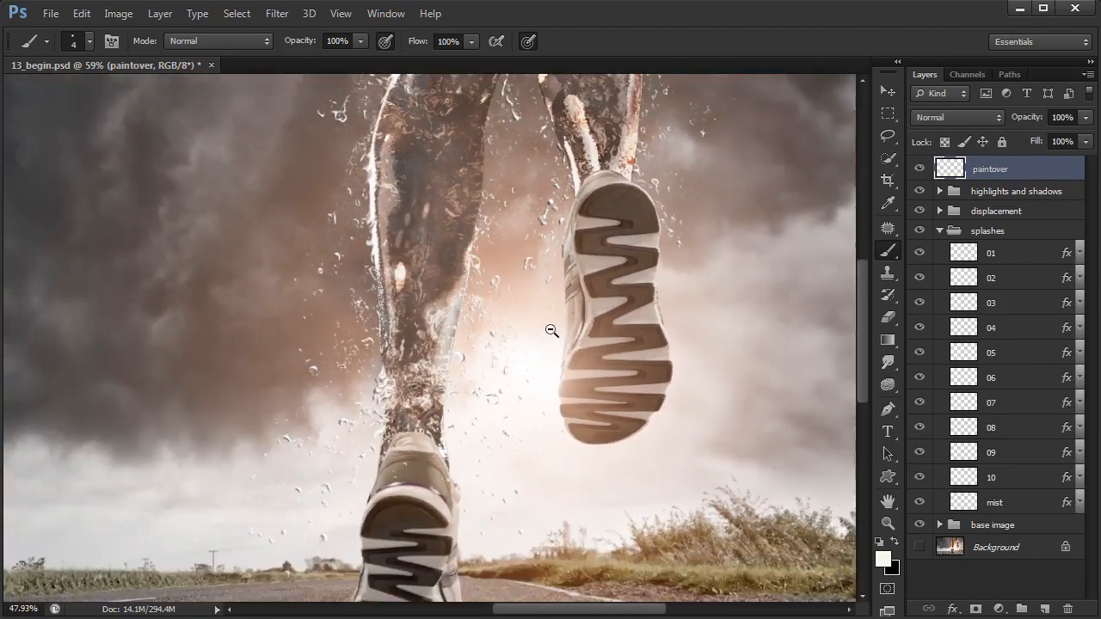
pyautogui.scroll(-3, 565, 320)
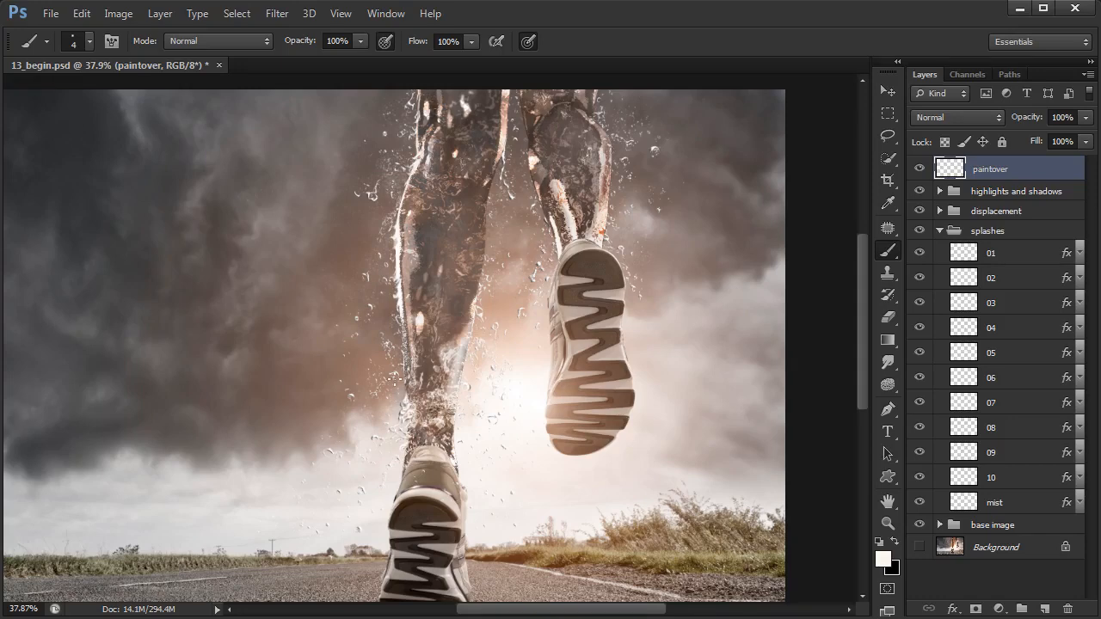
pyautogui.scroll(-1, 523, 456)
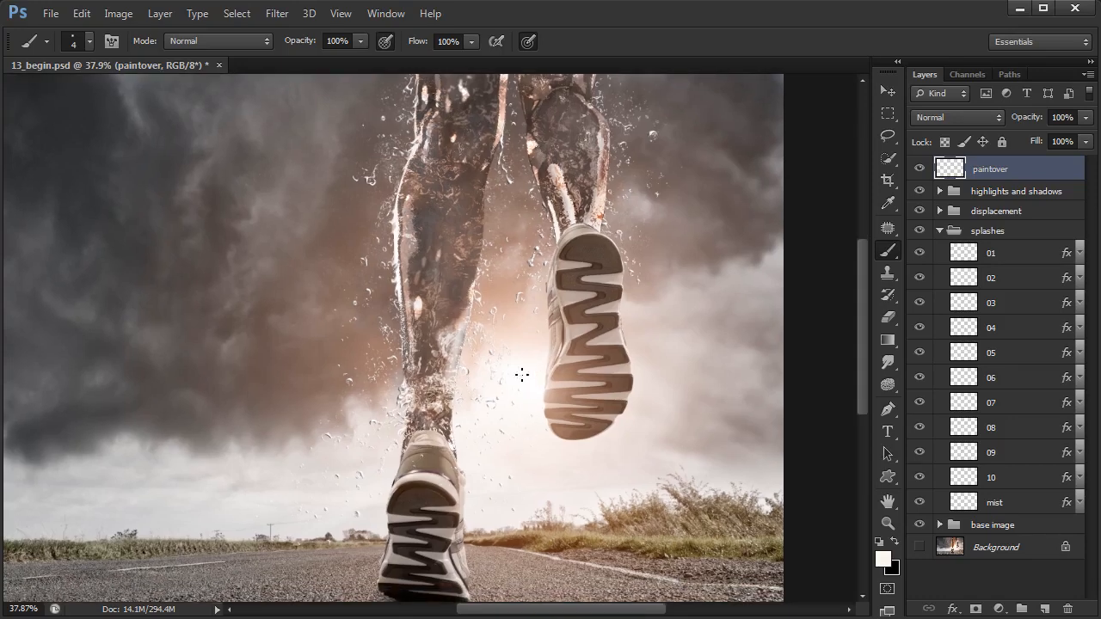
pyautogui.scroll(-5, 550, 430)
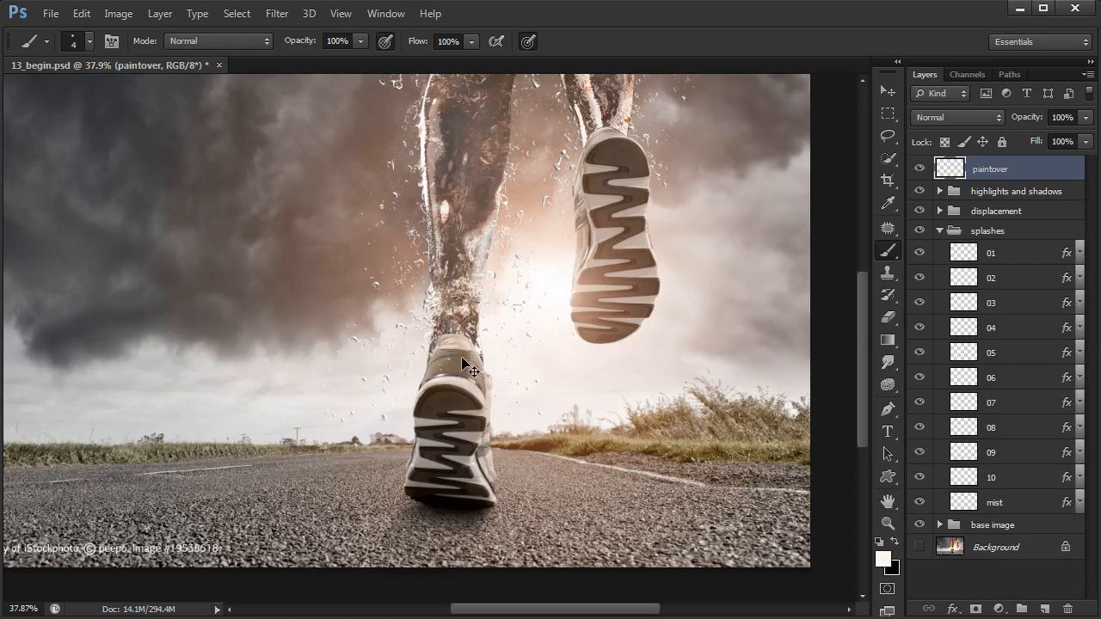
pyautogui.moveTo(510, 337)
pyautogui.mouseDown()
pyautogui.moveTo(488, 355)
pyautogui.moveTo(487, 344)
pyautogui.mouseUp()
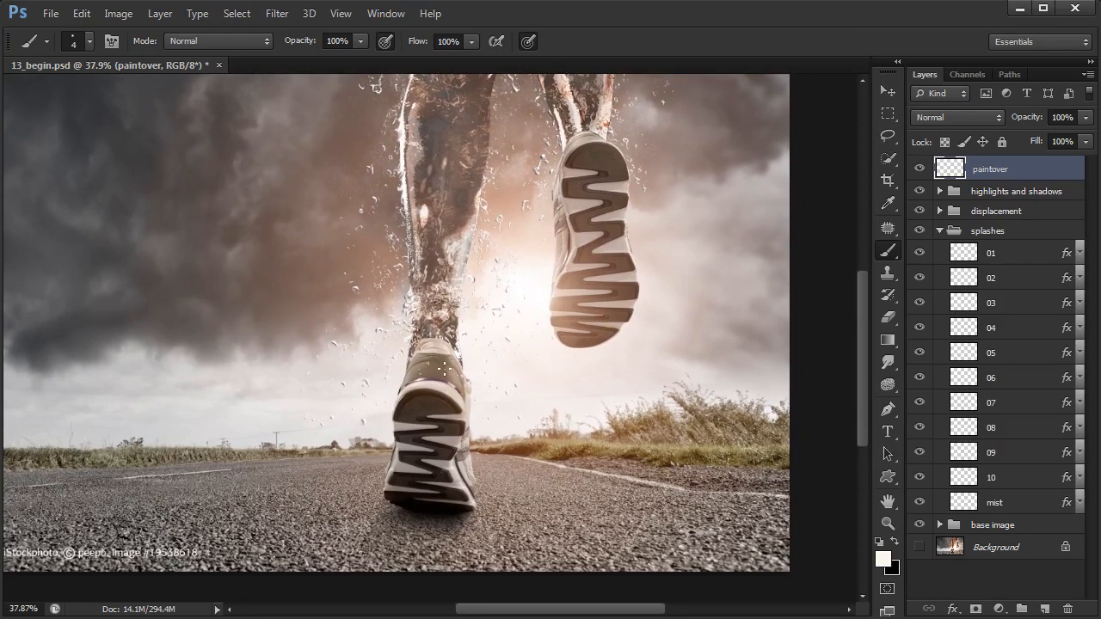